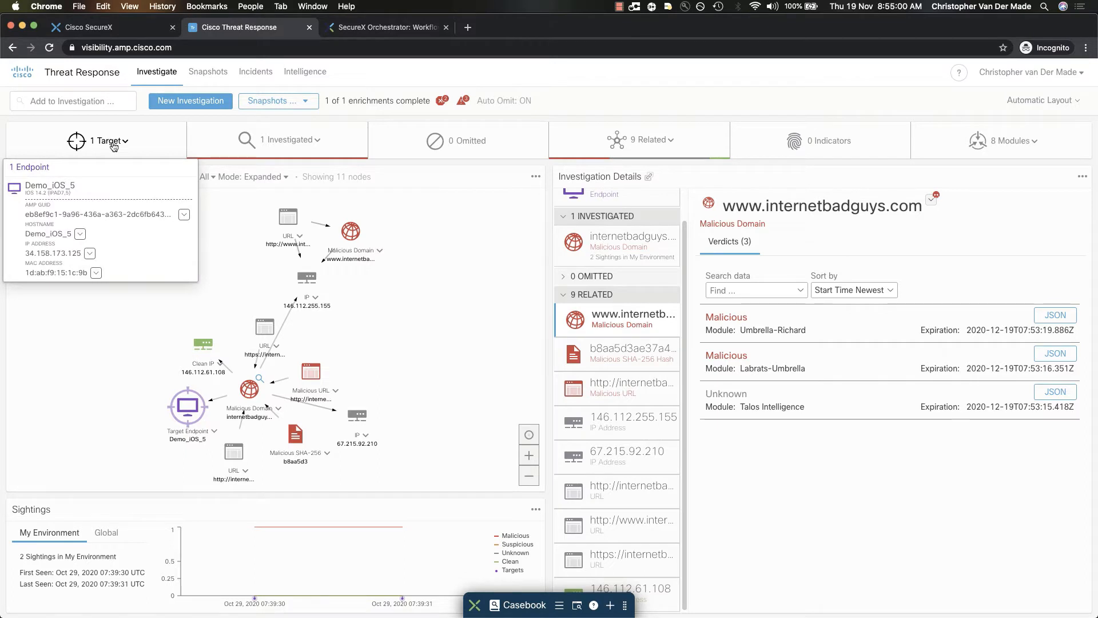
mouse_move(268, 148)
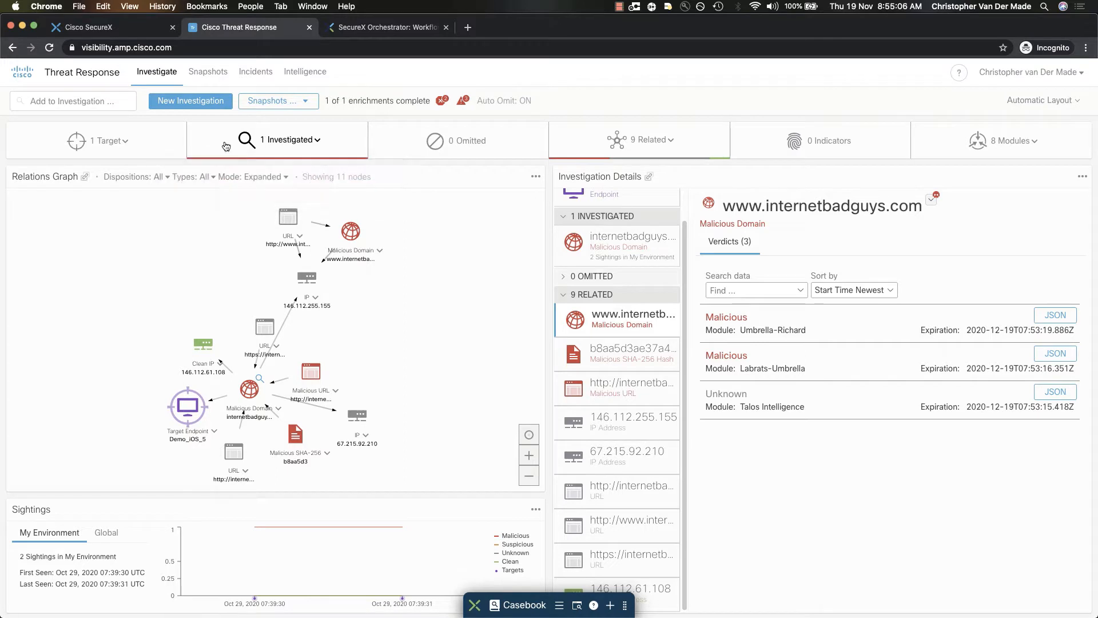
mouse_move(144, 150)
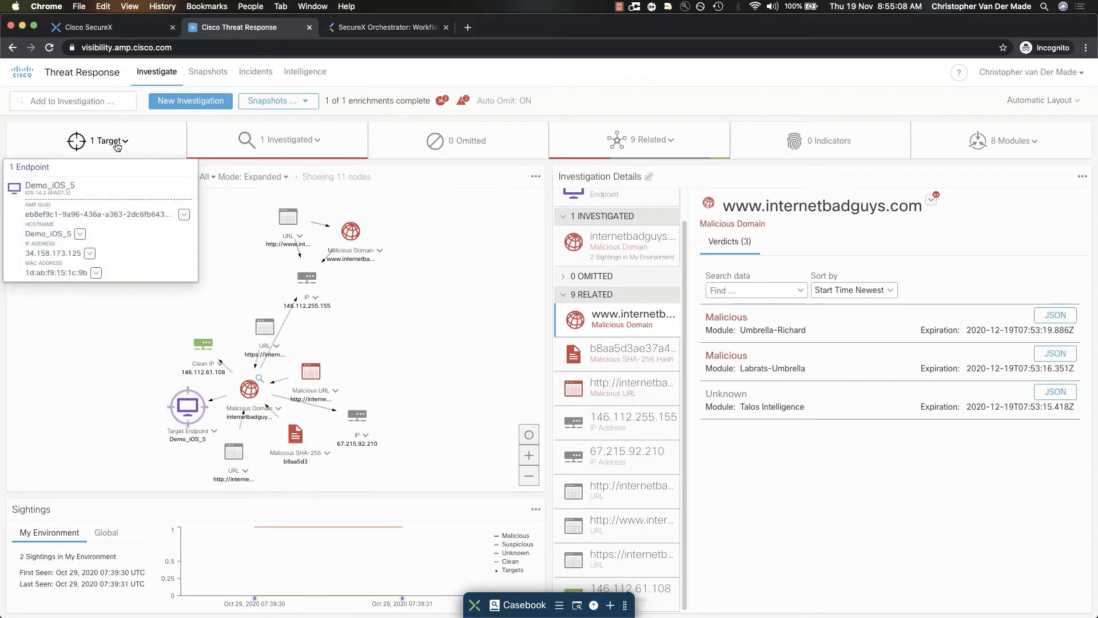
click(379, 250)
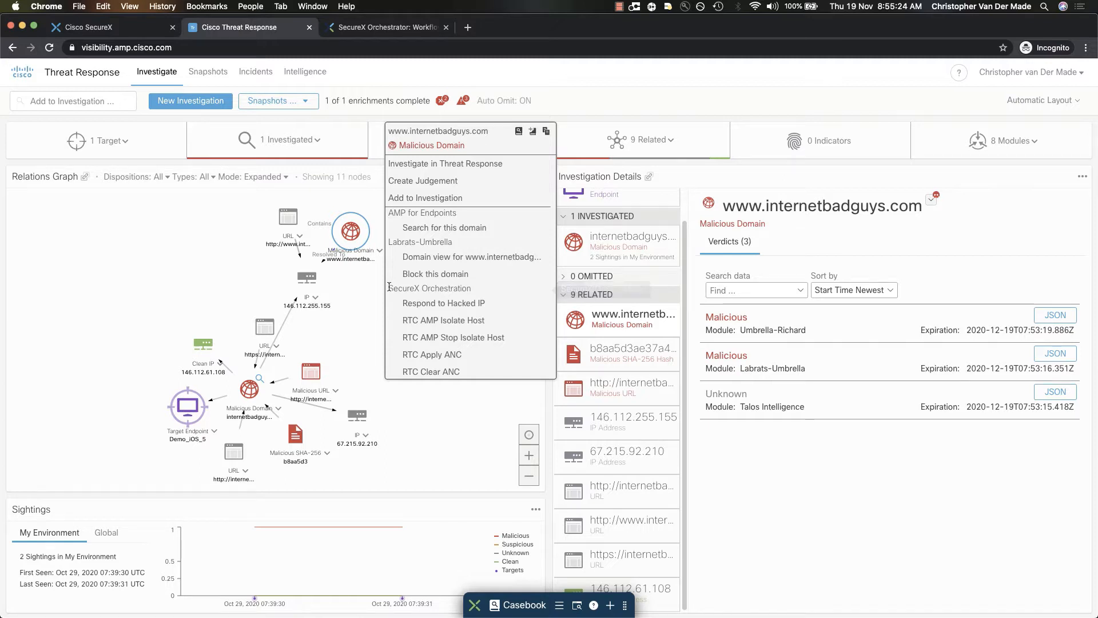
drag(393, 288, 483, 287)
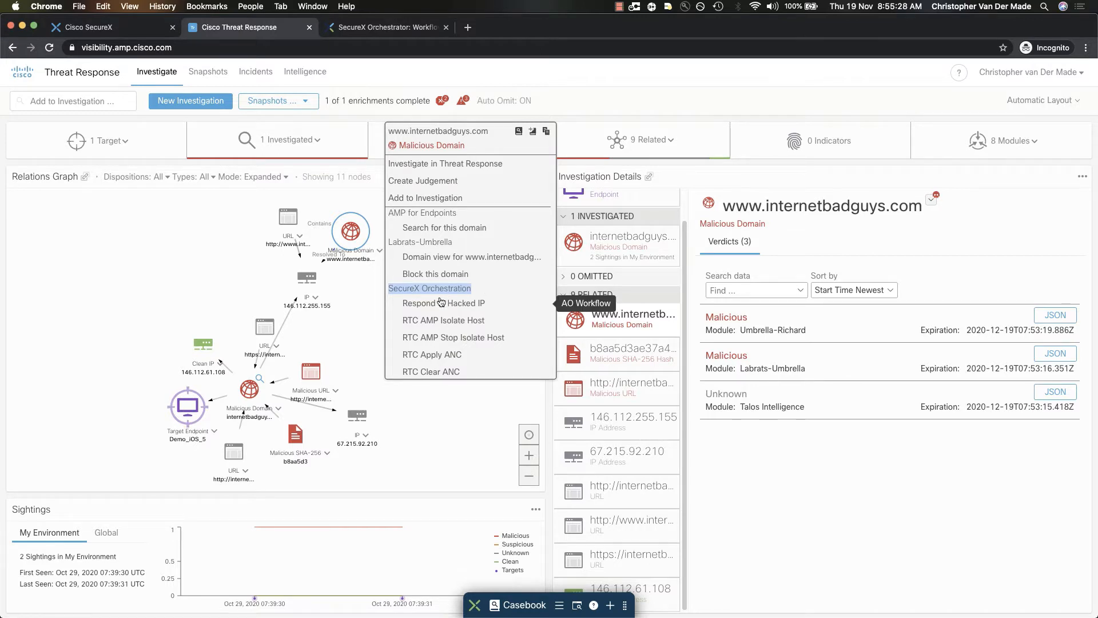
click(395, 287)
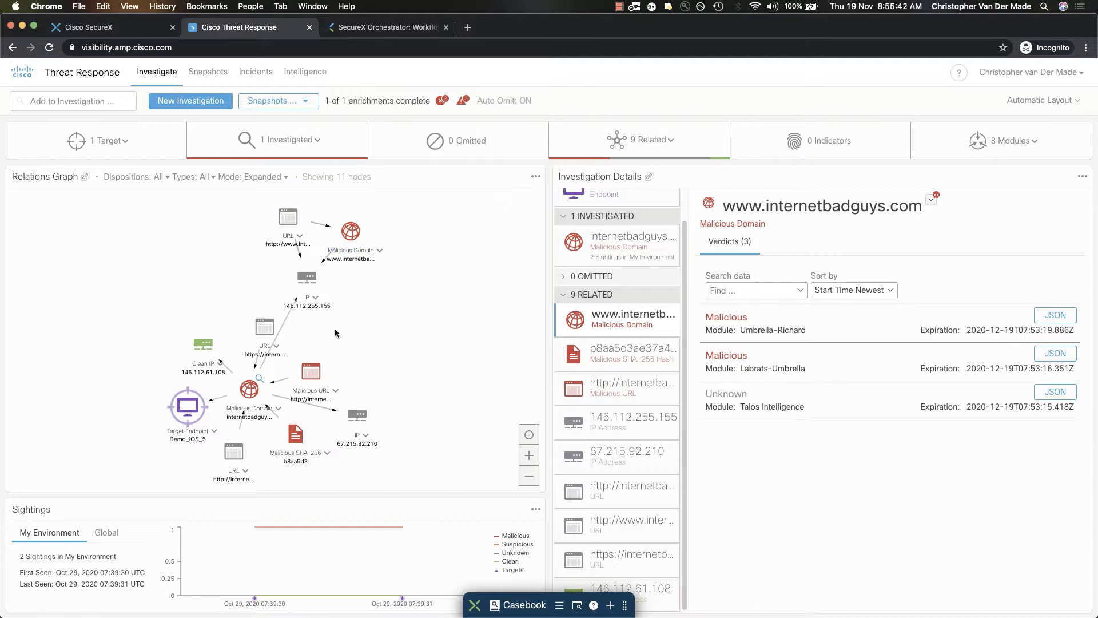
click(315, 296)
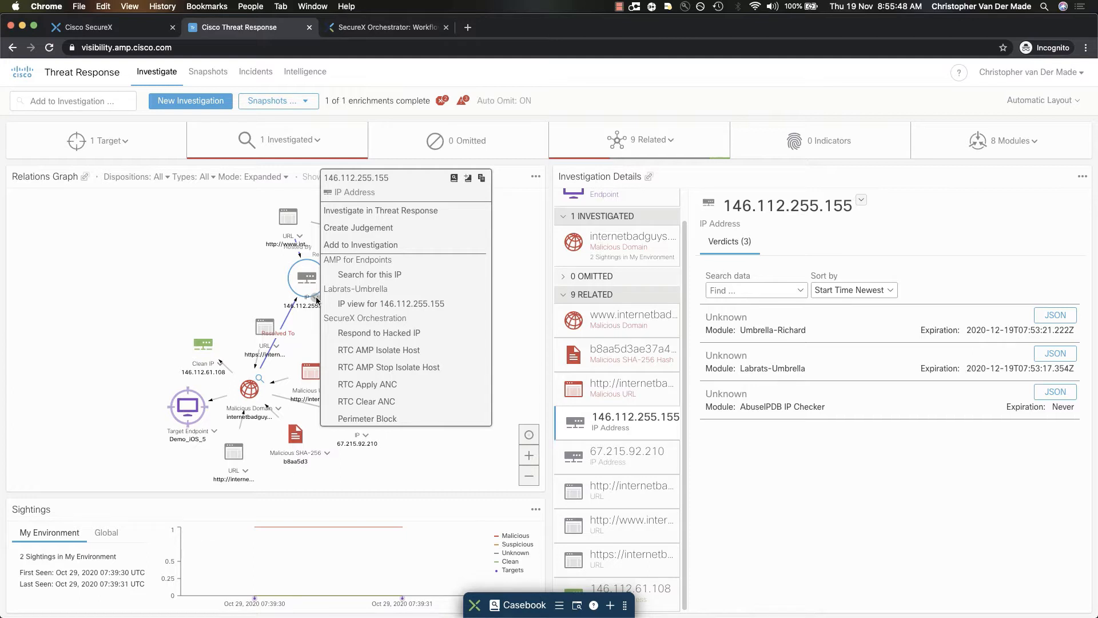
click(235, 274)
Switch to SecureX Orchestrator and open the demo "SEND TO TEAMS" workflow from My Workflows
click(361, 29)
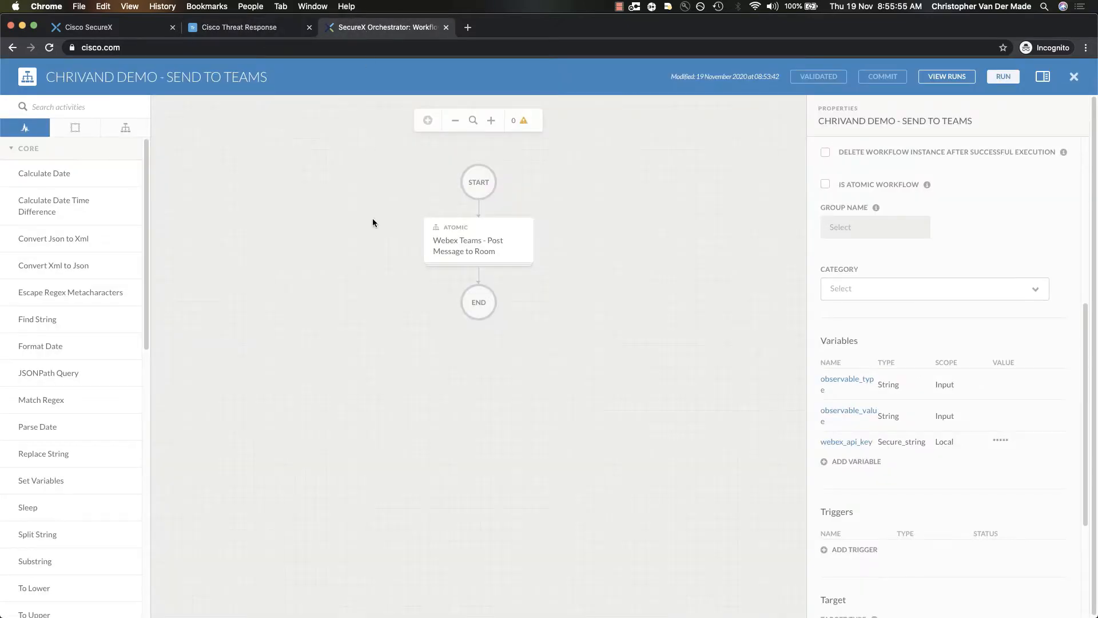
click(91, 27)
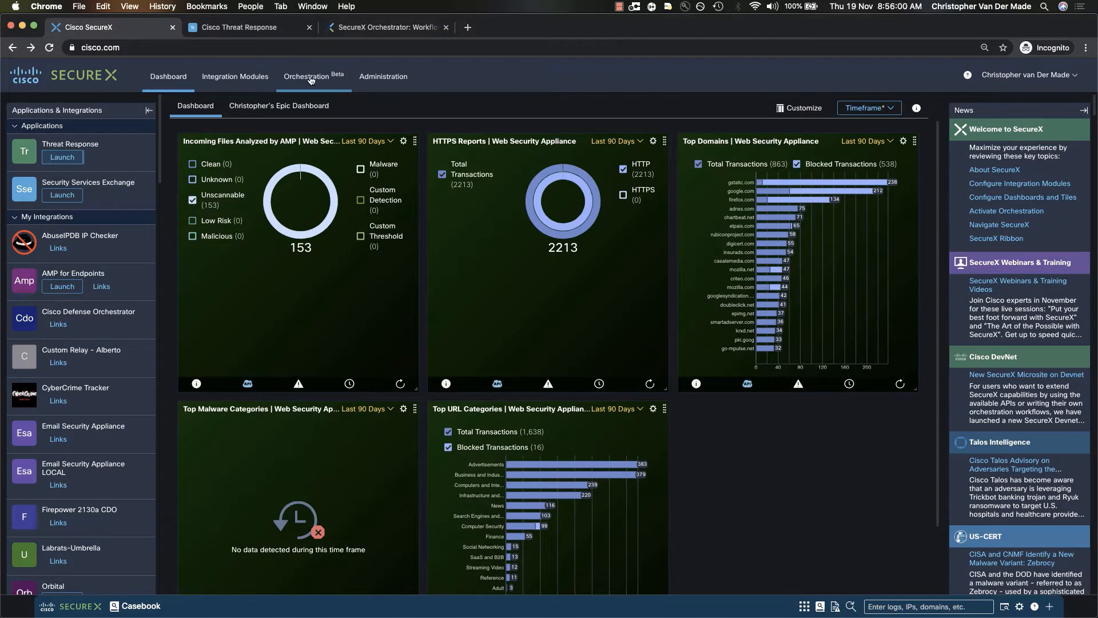
click(361, 29)
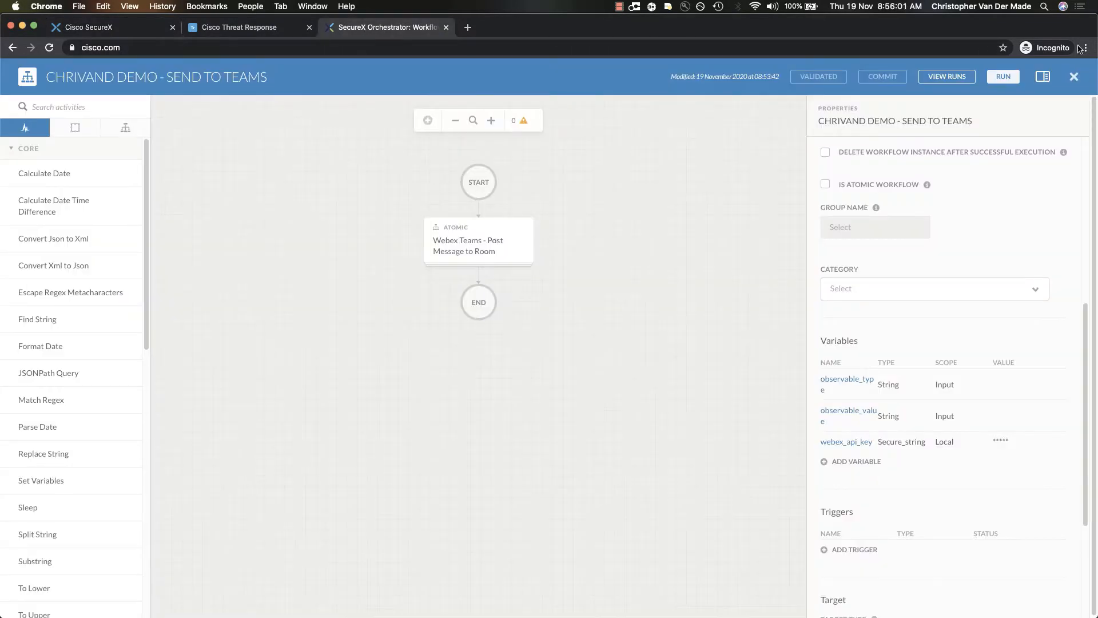
click(1073, 78)
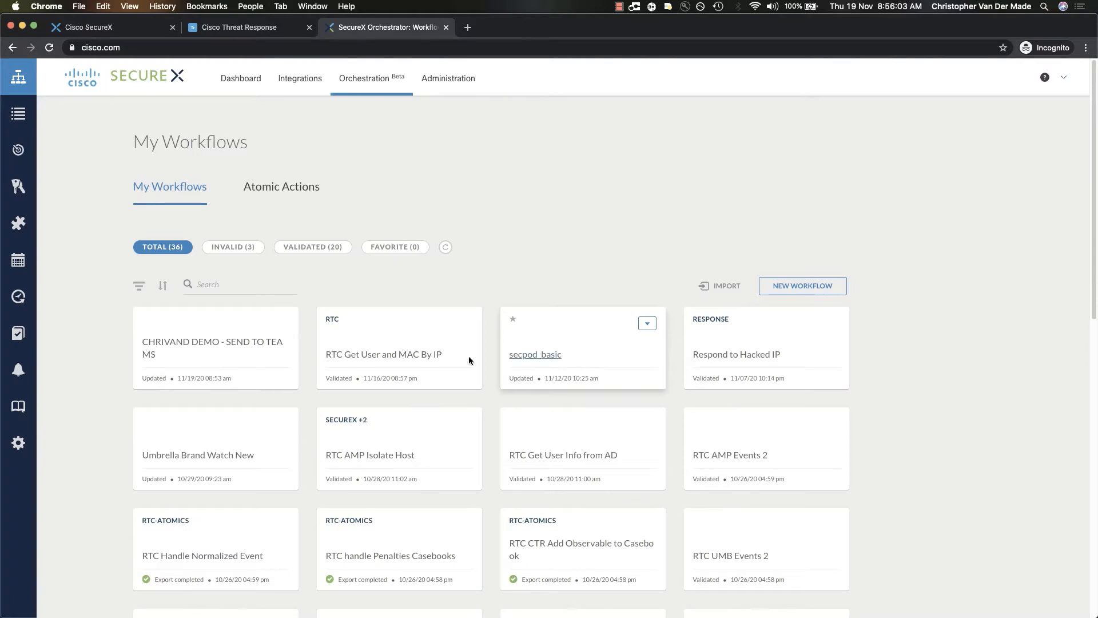
click(204, 350)
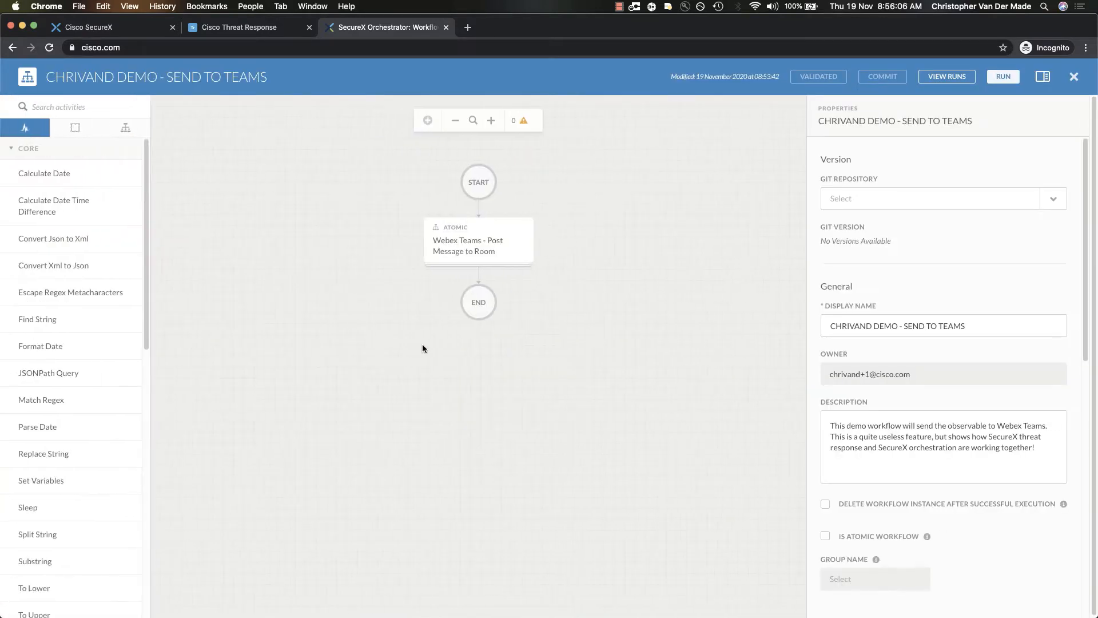
Search the activities for "webex" and examine the input properties of the Webex Teams - Post Message to Room activity
click(64, 107)
text(webex)
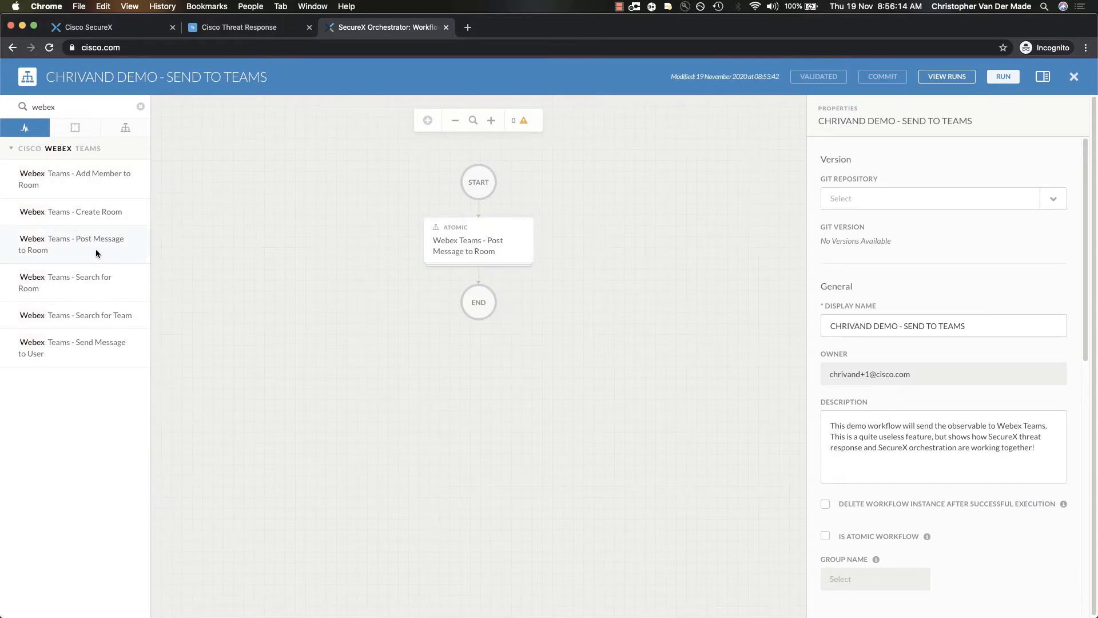
click(474, 248)
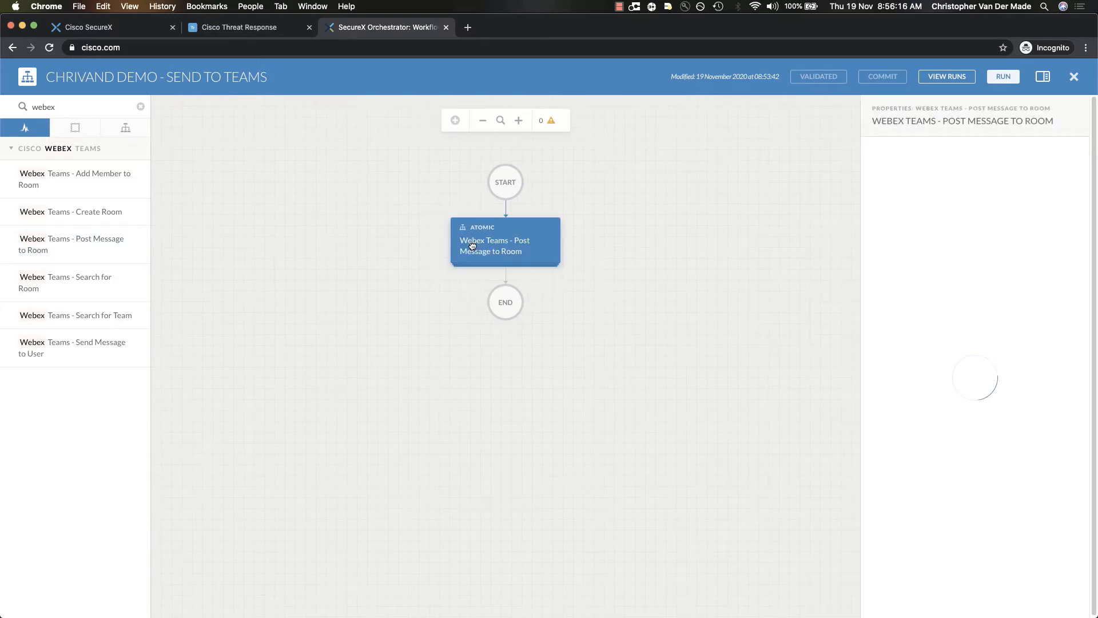
scroll(799, 393, down, 3)
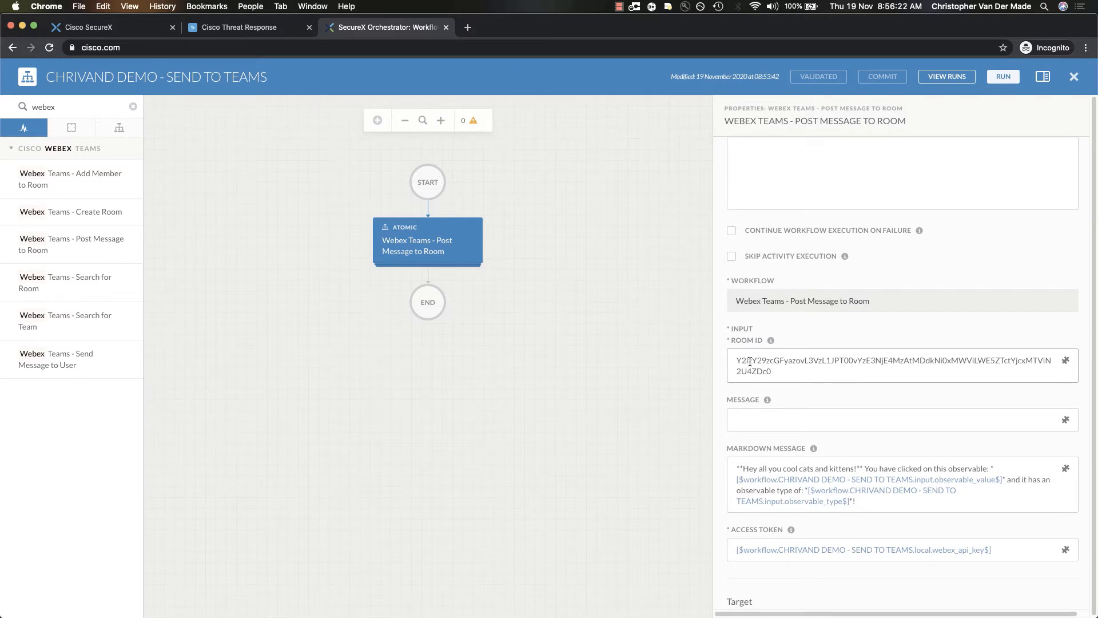
scroll(749, 362, down, 1)
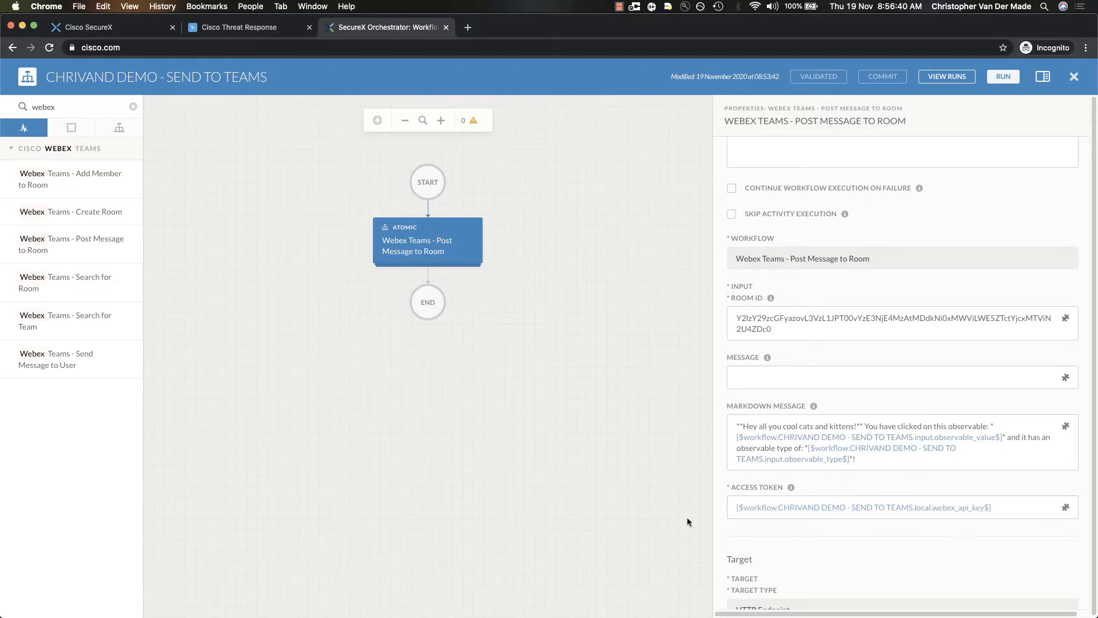
click(605, 406)
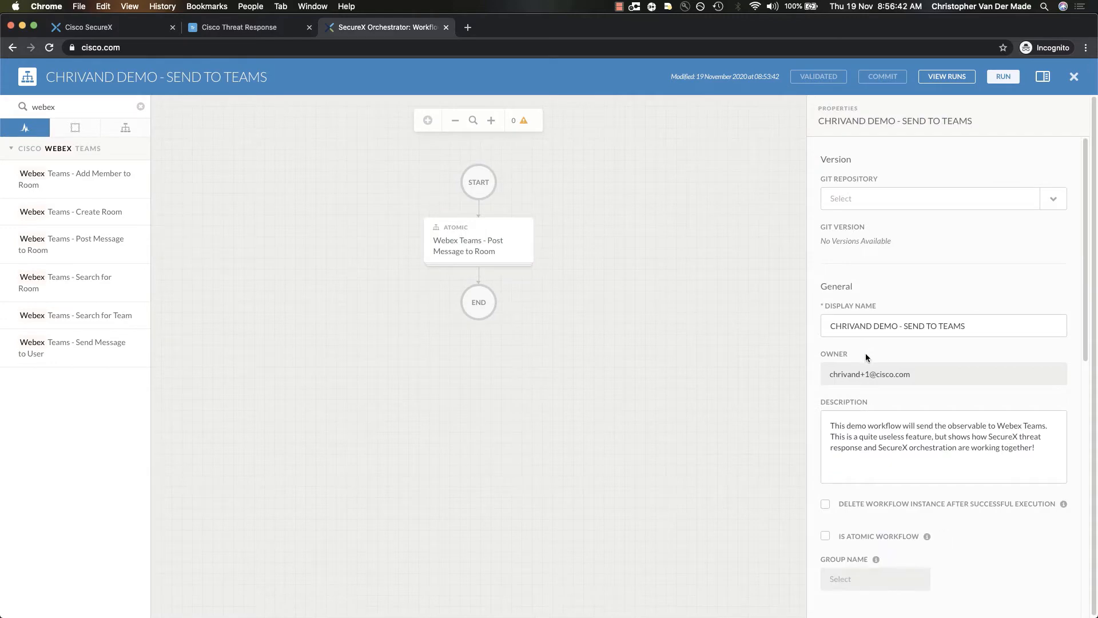
Examine the type and scope of the workflow's observable_type variable and compare it with the observables in the Threat Response relations graph
scroll(866, 353, down, 6)
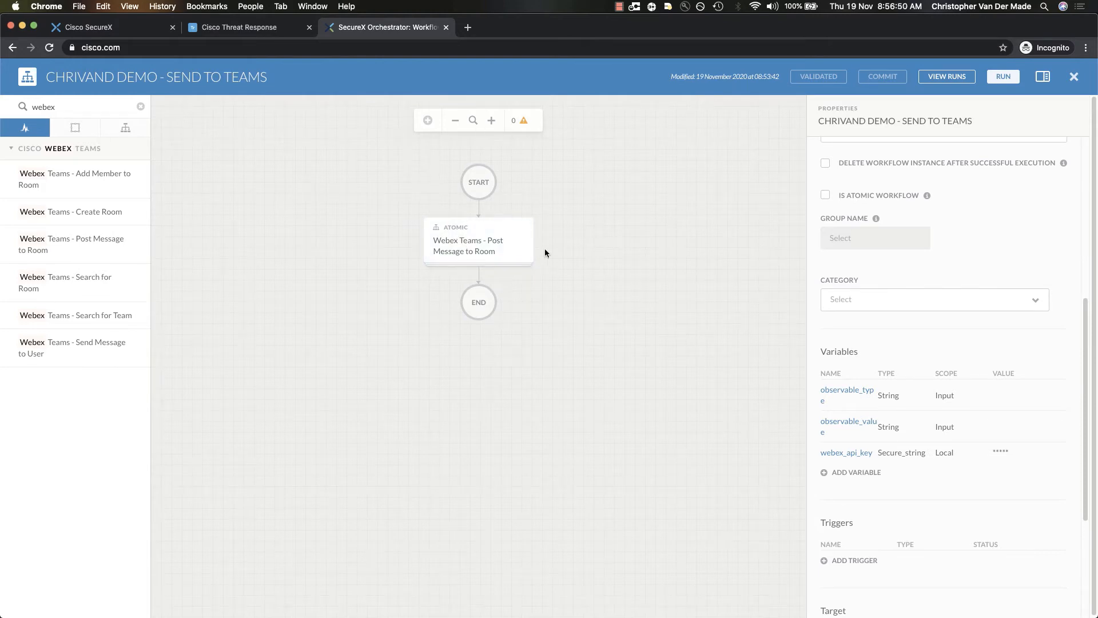
scroll(900, 321, up, 5)
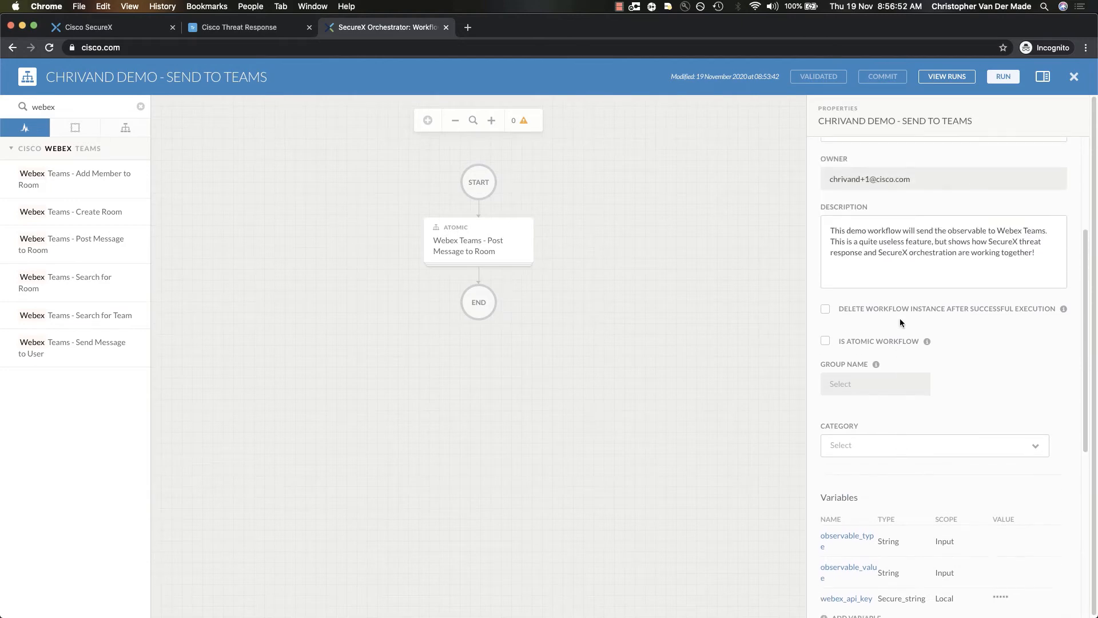
scroll(900, 321, down, 5)
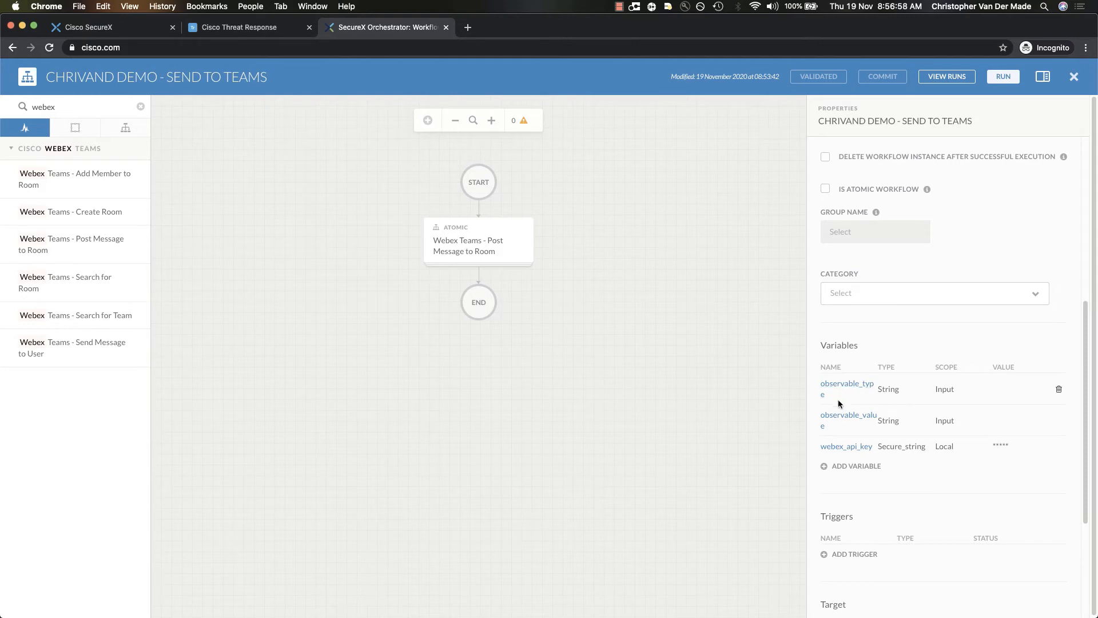
double_click(889, 389)
double_click(945, 389)
click(246, 28)
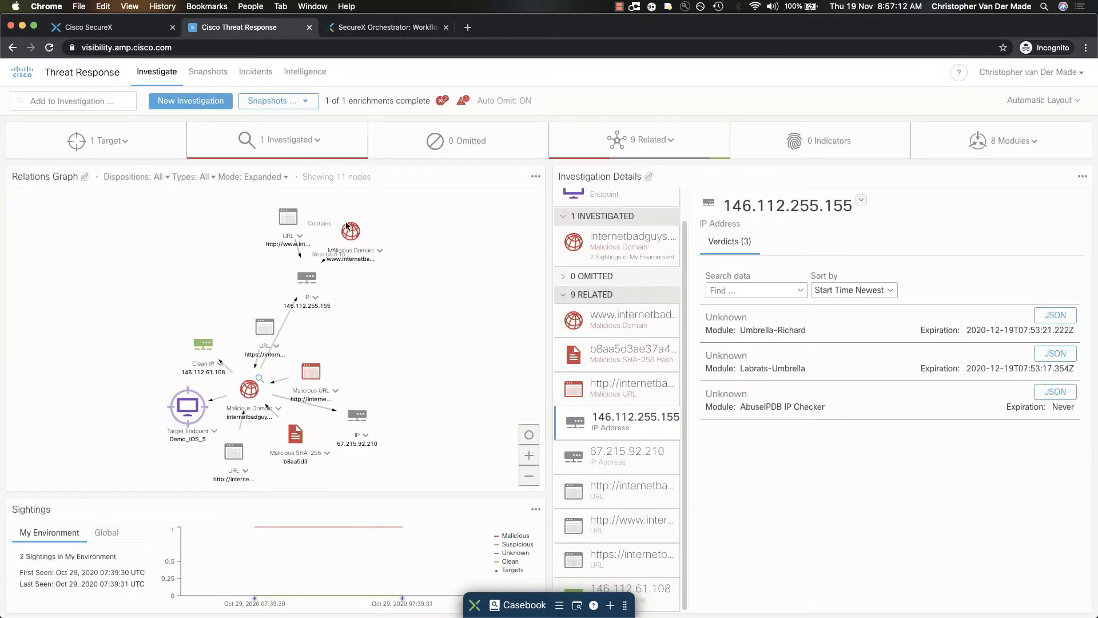
click(351, 28)
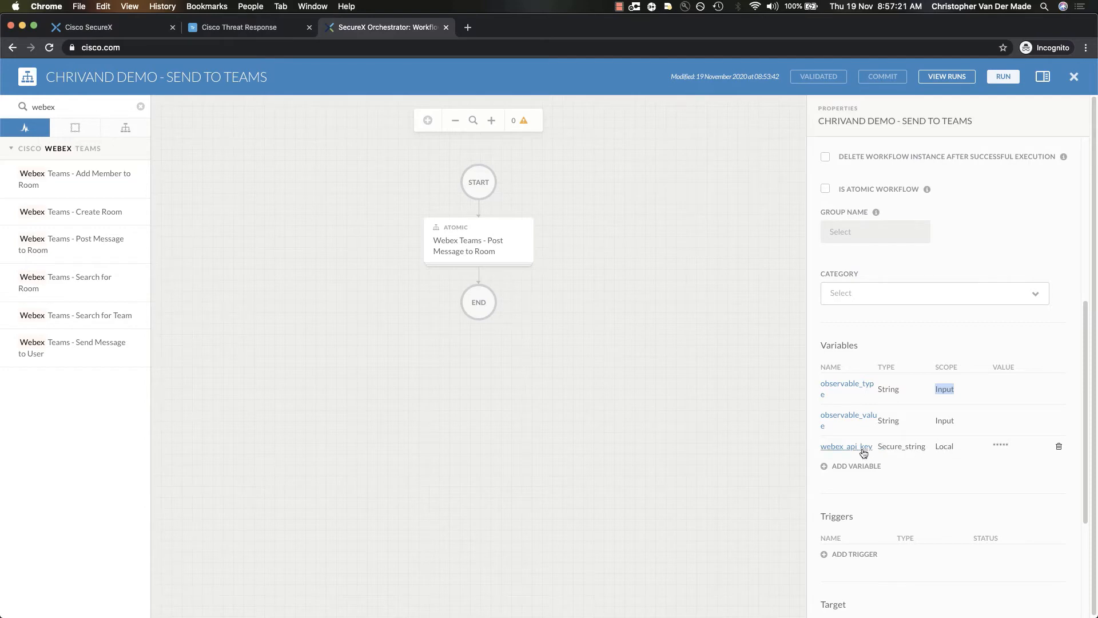
Check the access token reference and target settings of the Webex Teams - Post Message to Room activity
click(485, 253)
scroll(895, 364, down, 5)
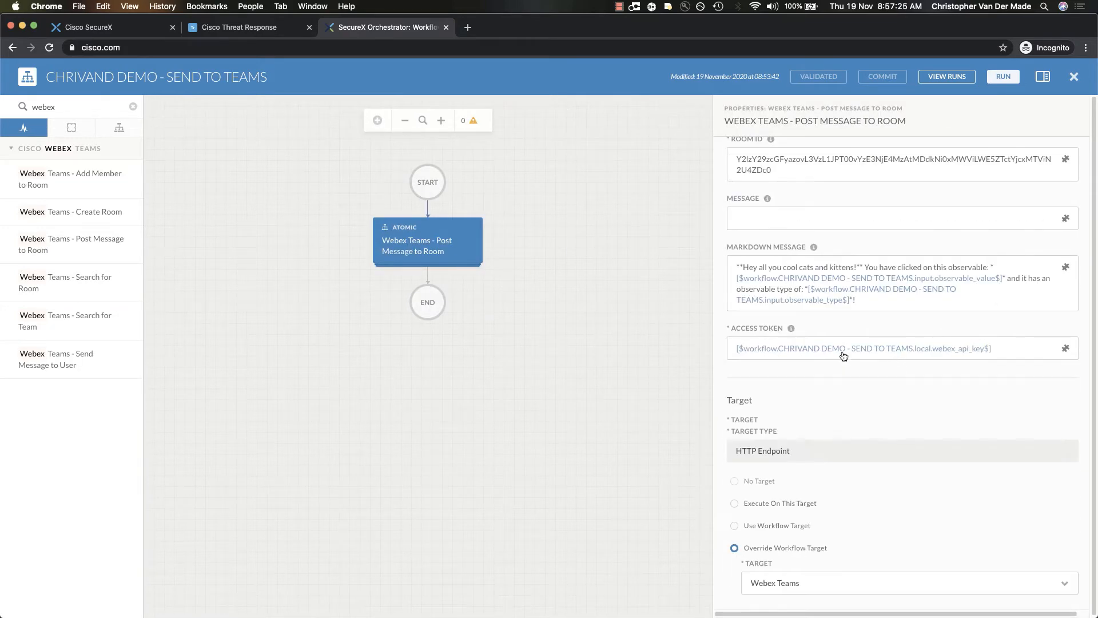
click(672, 358)
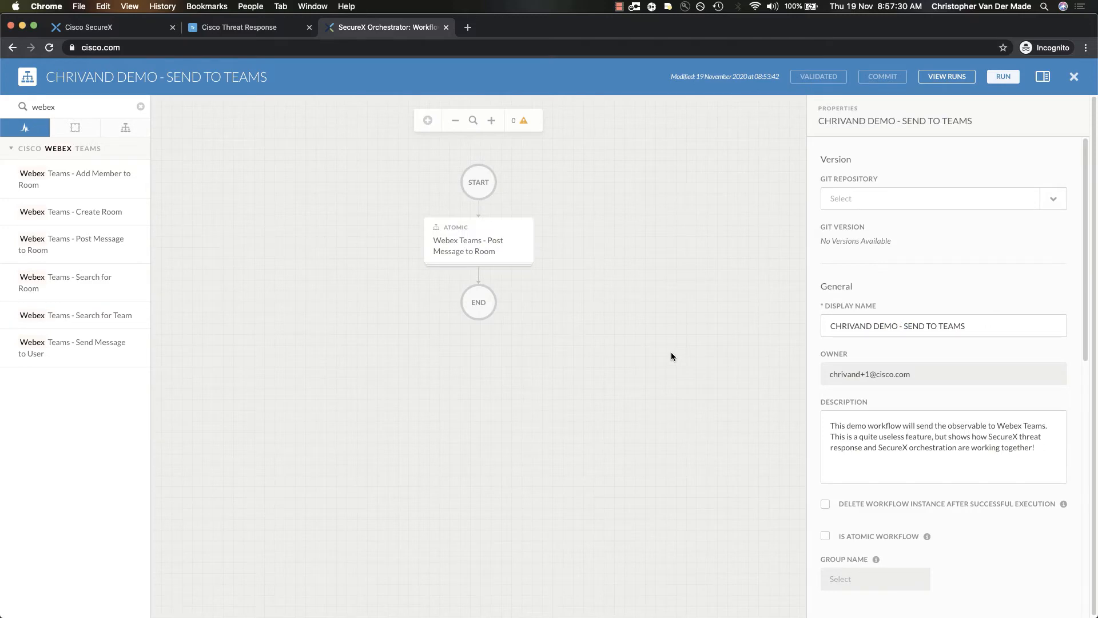
Switch to the Cisco Webex for Developers site and open the REST API Getting Started documentation
key(super+grave)
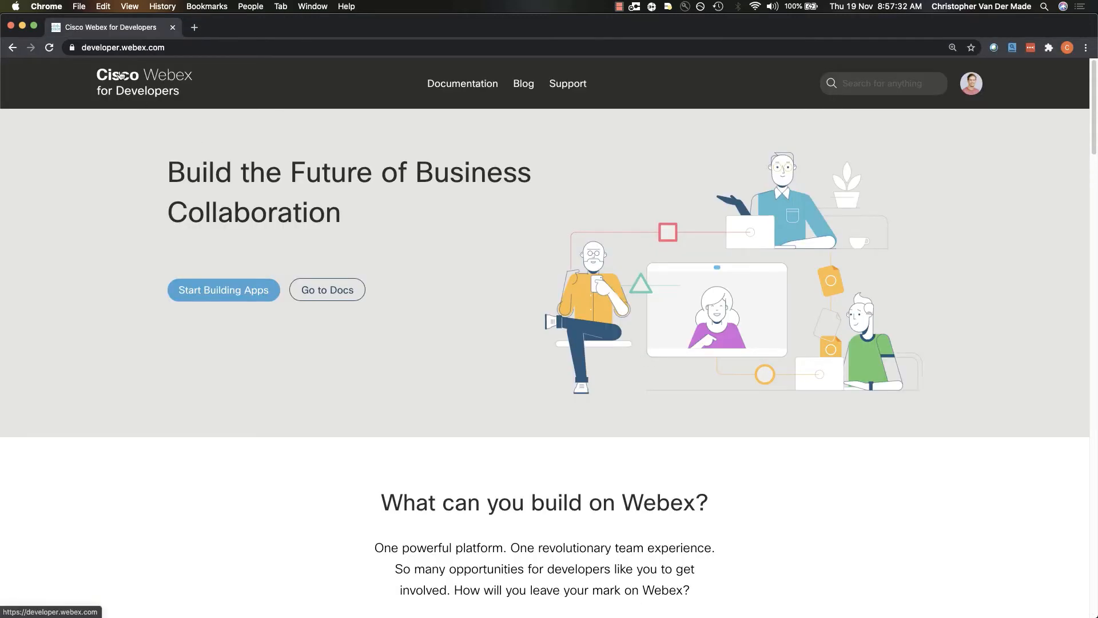
click(169, 47)
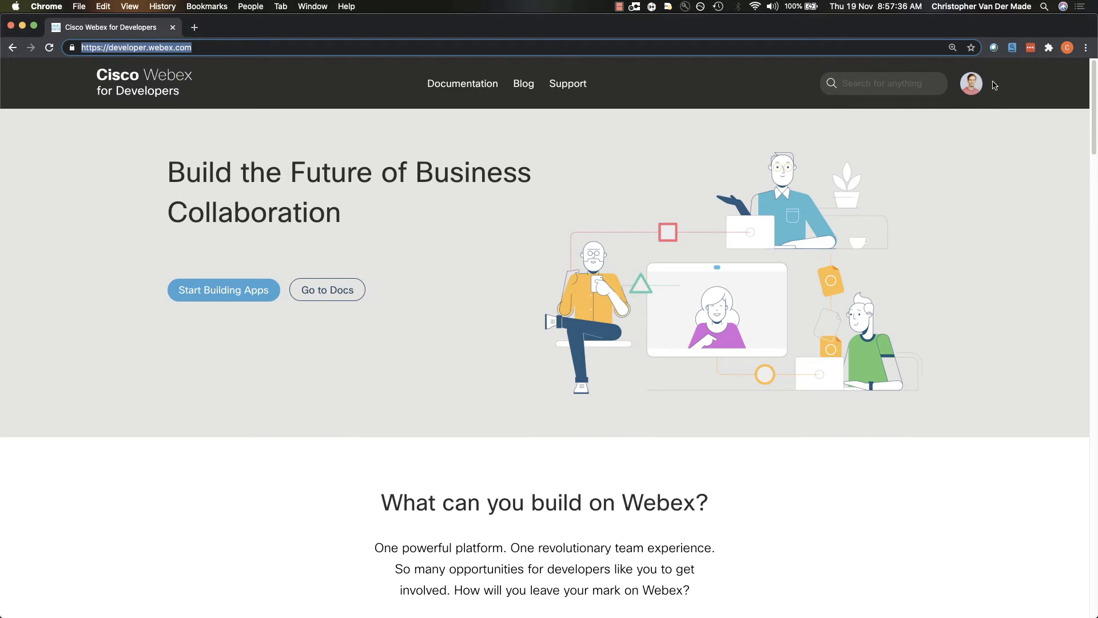
click(1006, 98)
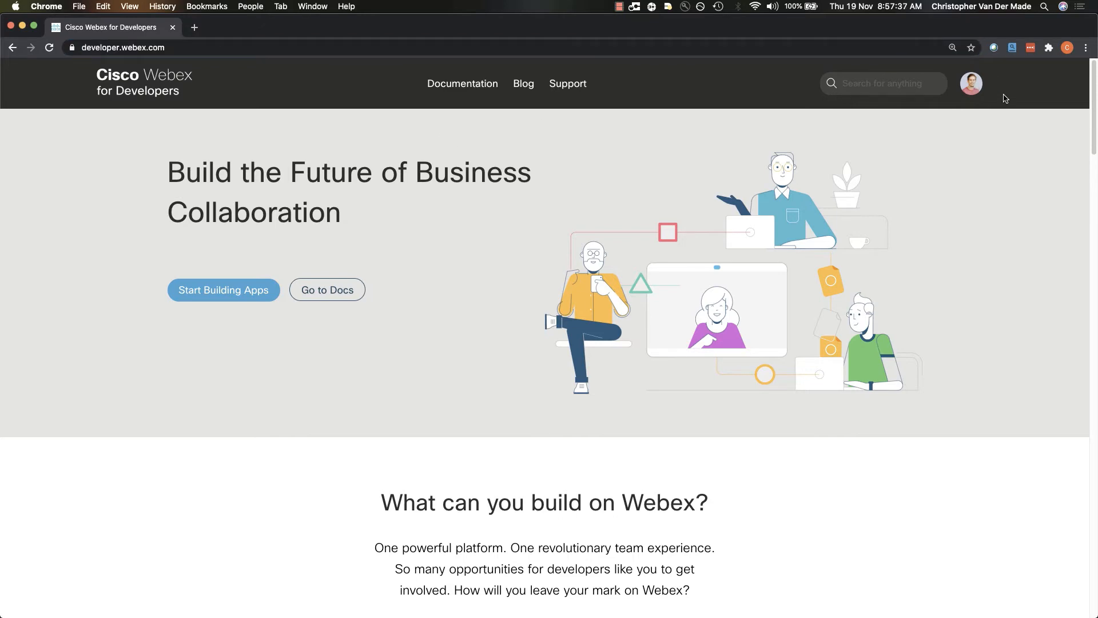
click(461, 84)
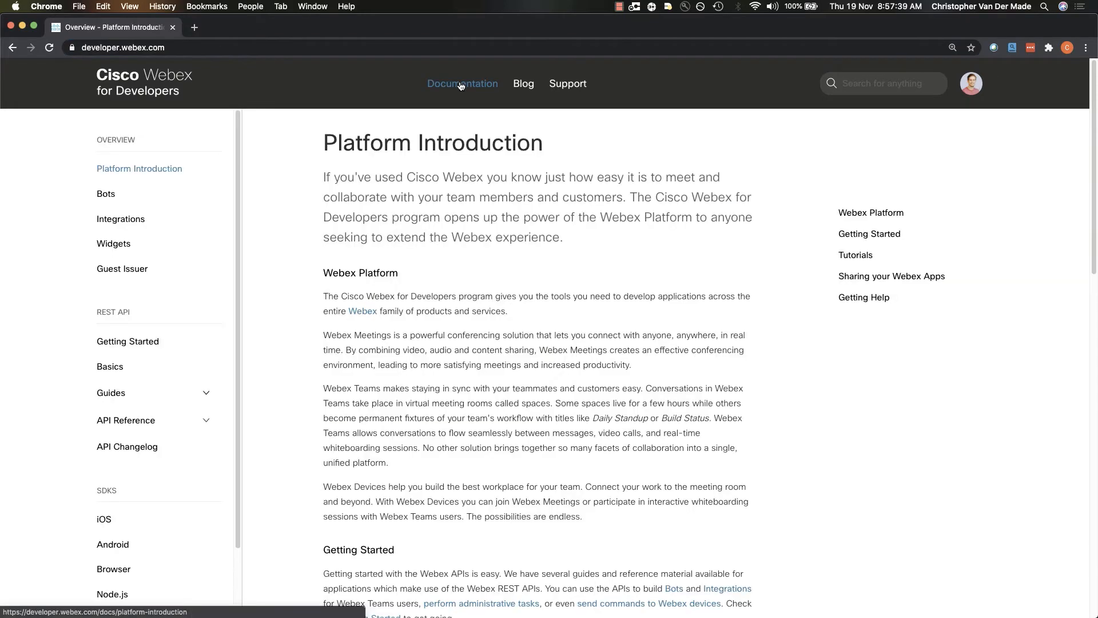
click(112, 343)
Copy the personal access token from the Accounts and Authentication section and check its stated lifetime
scroll(400, 371, down, 5)
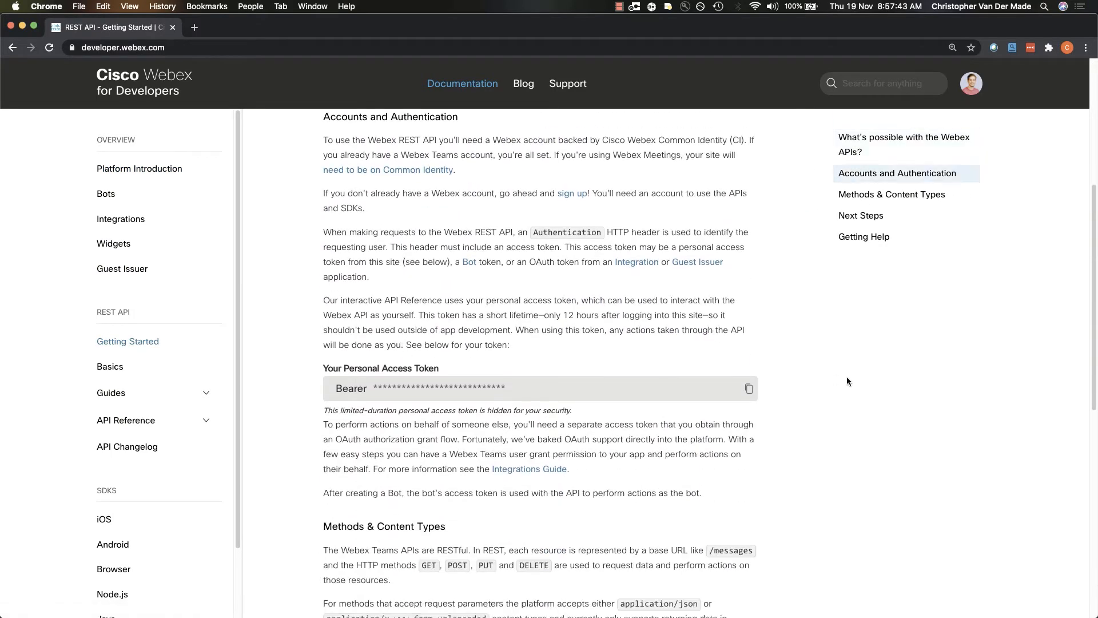
click(749, 389)
click(650, 224)
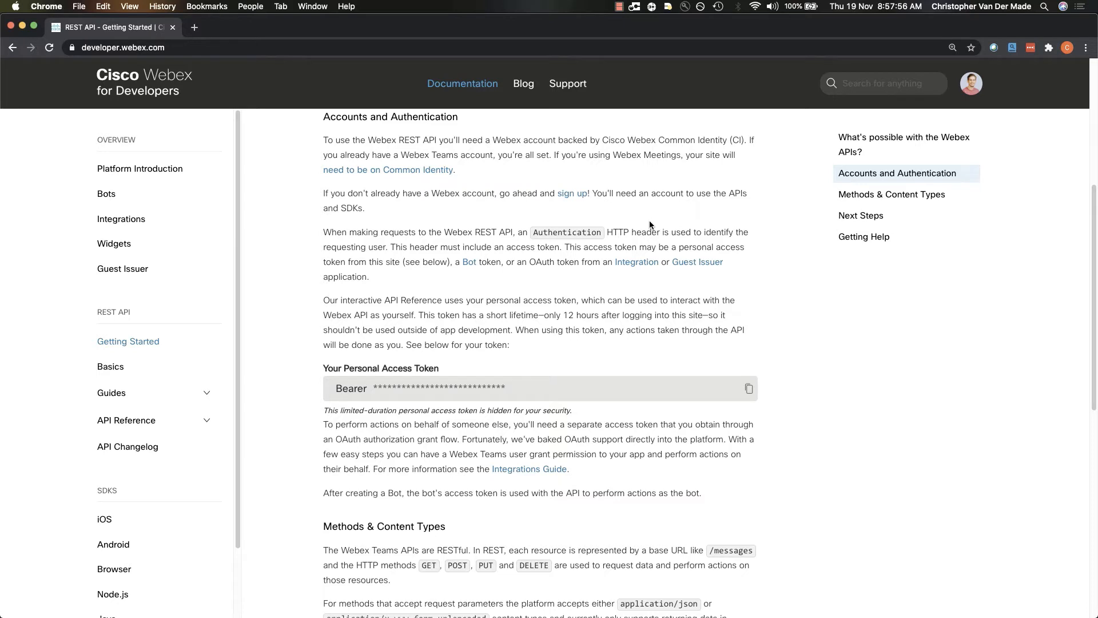
drag(564, 314, 602, 314)
Back in SecureX Orchestrator, paste the personal access token as the value of the webex_api_key variable and save it
key(super+grave)
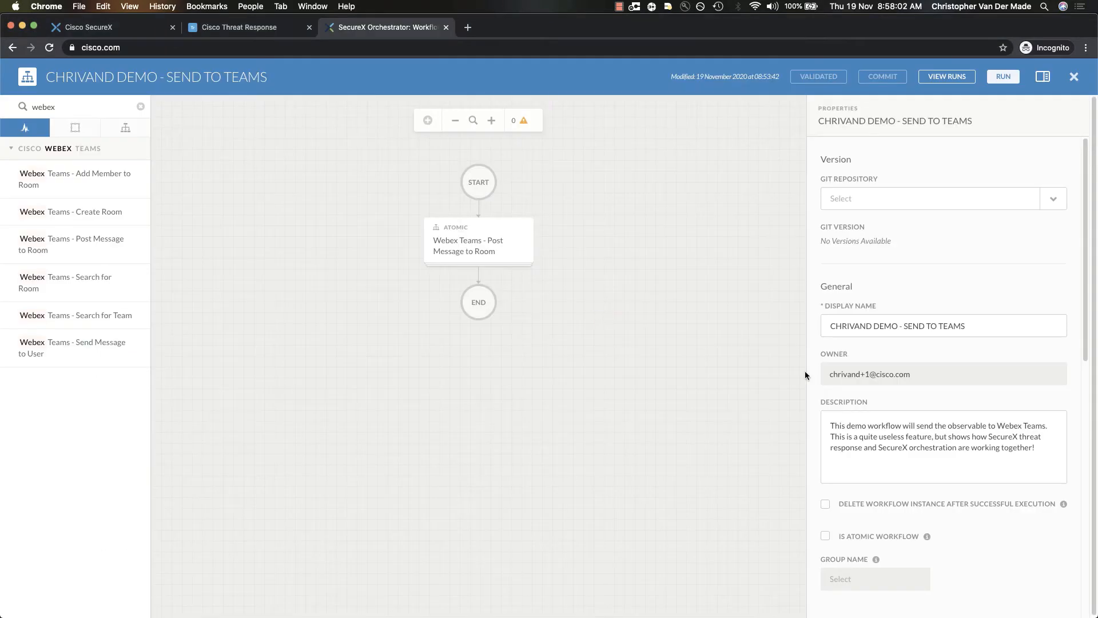
scroll(883, 400, down, 5)
scroll(883, 401, down, 3)
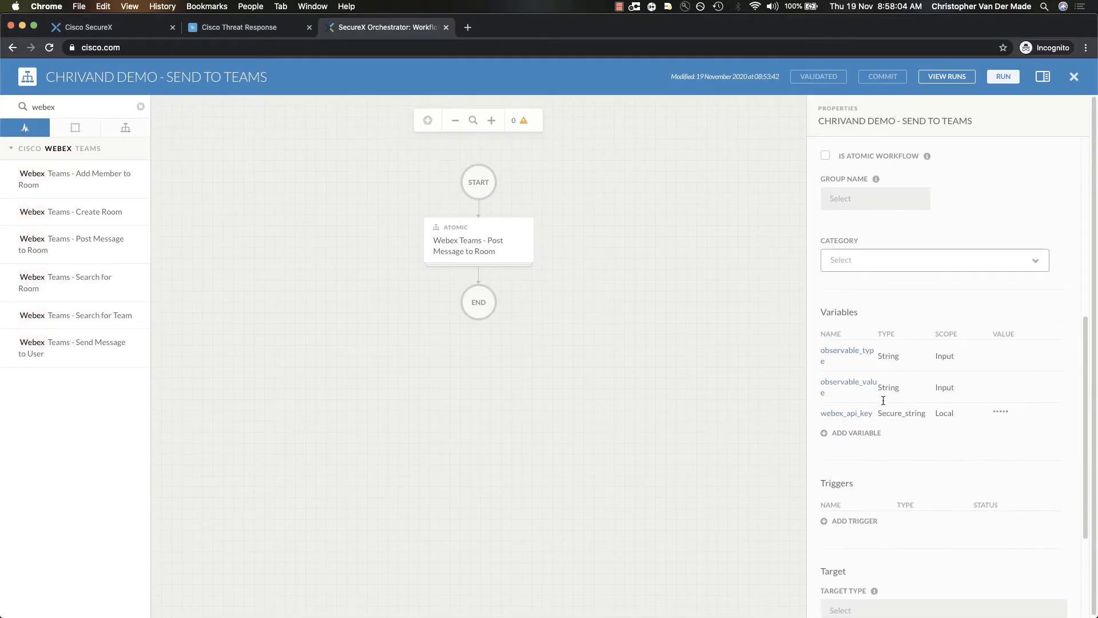
click(846, 412)
click(461, 478)
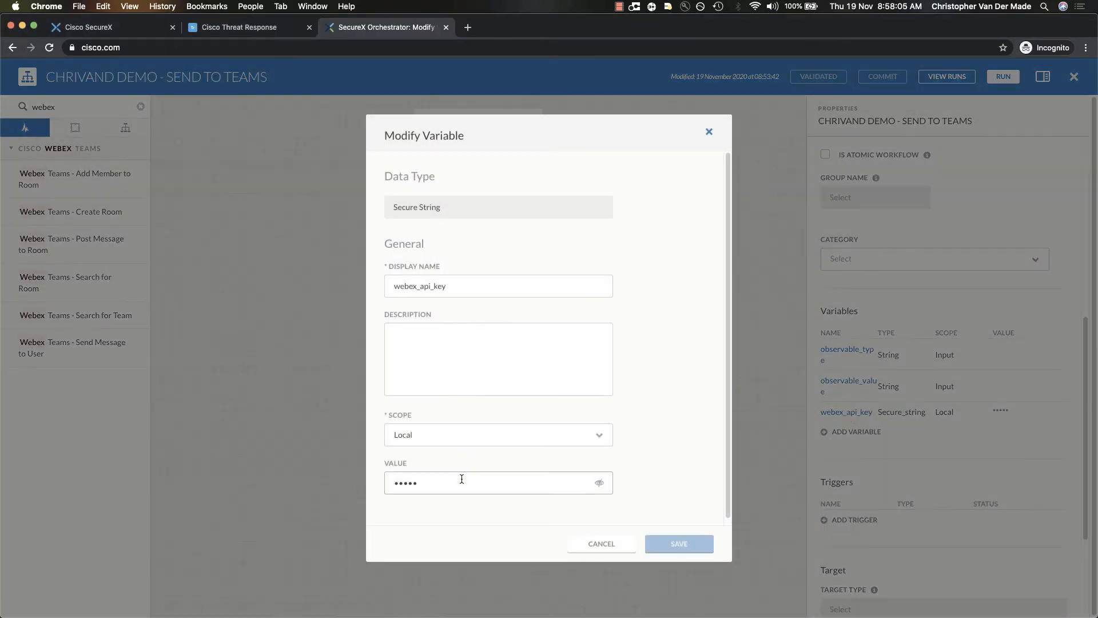
scroll(461, 479, down, 1)
double_click(431, 477)
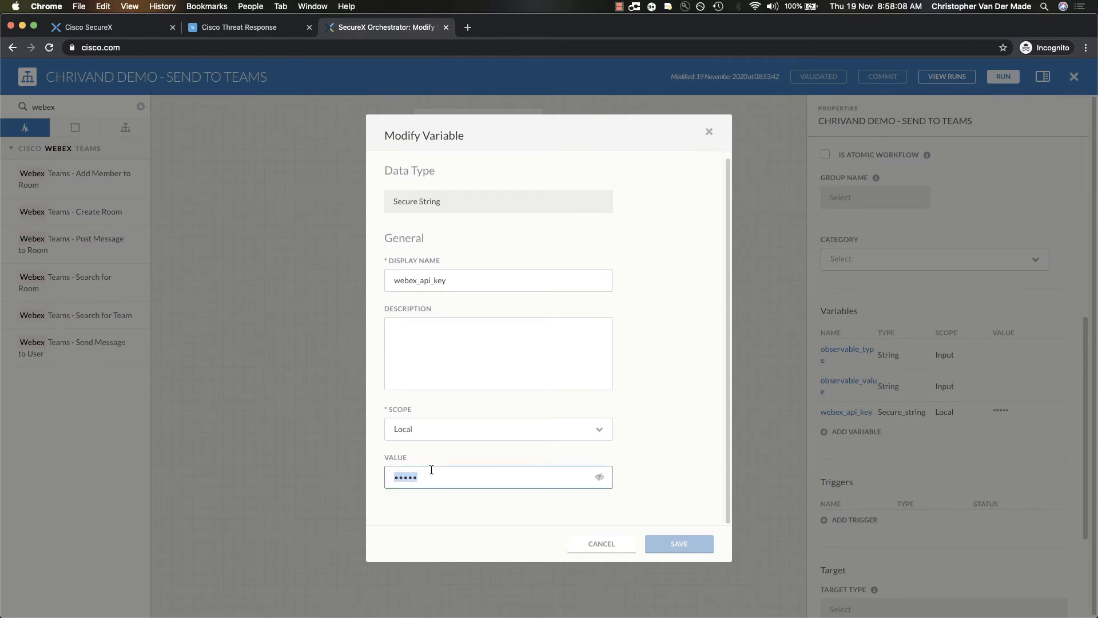
key(super+v)
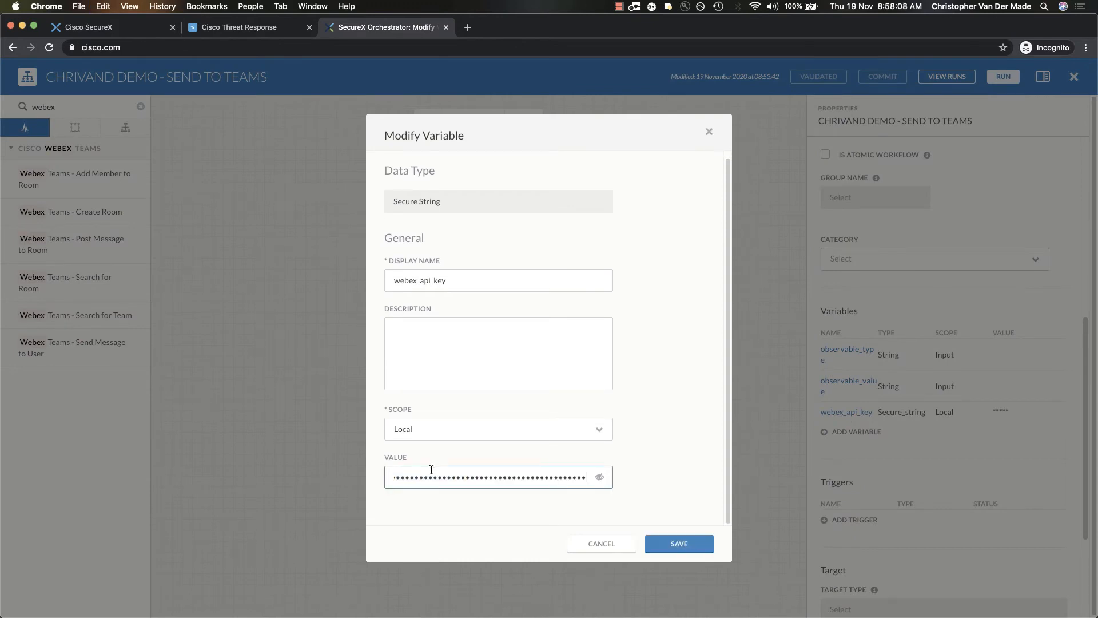
click(675, 547)
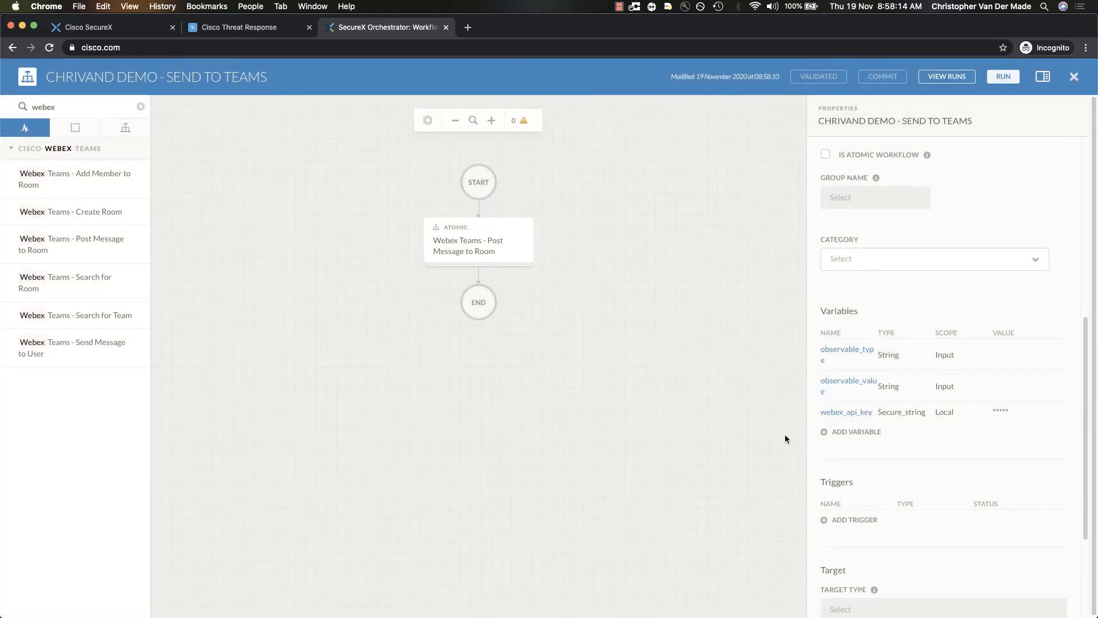
click(251, 29)
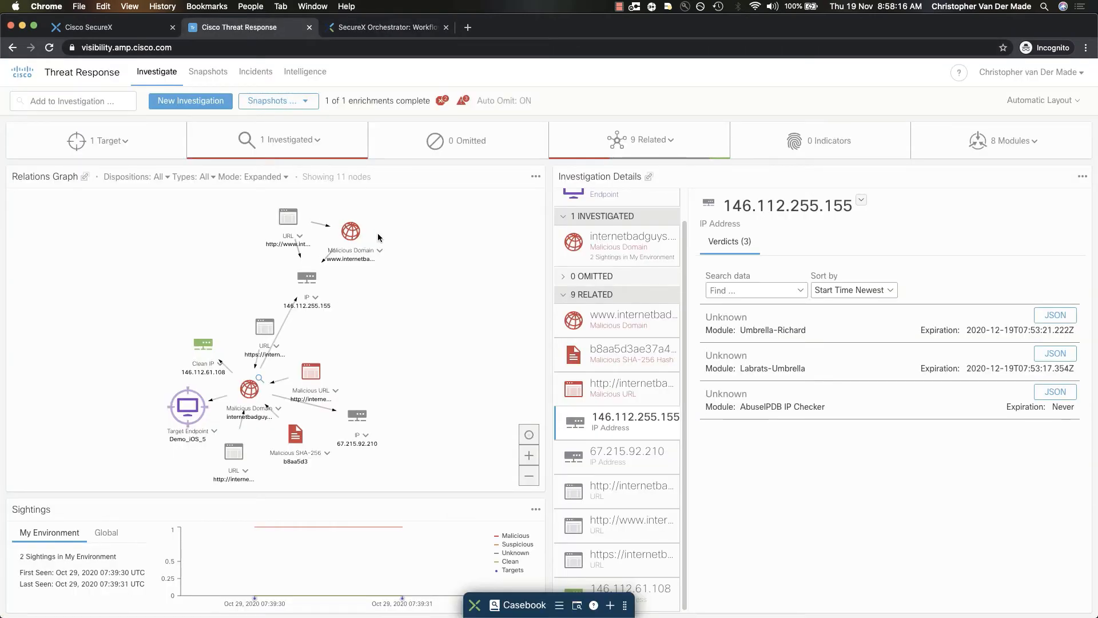
click(380, 251)
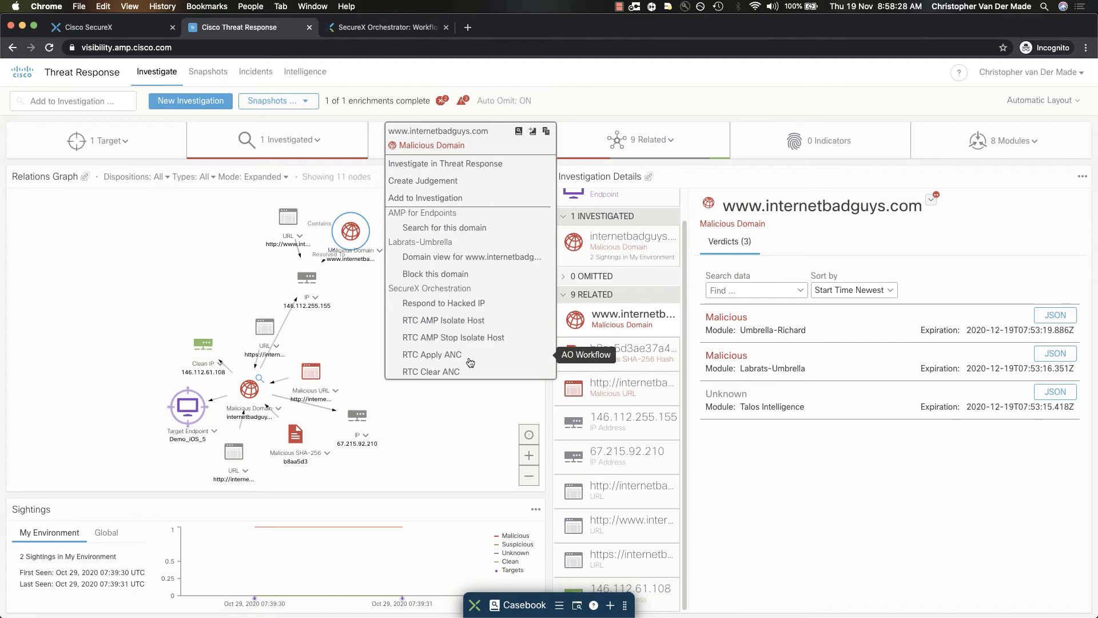
click(367, 337)
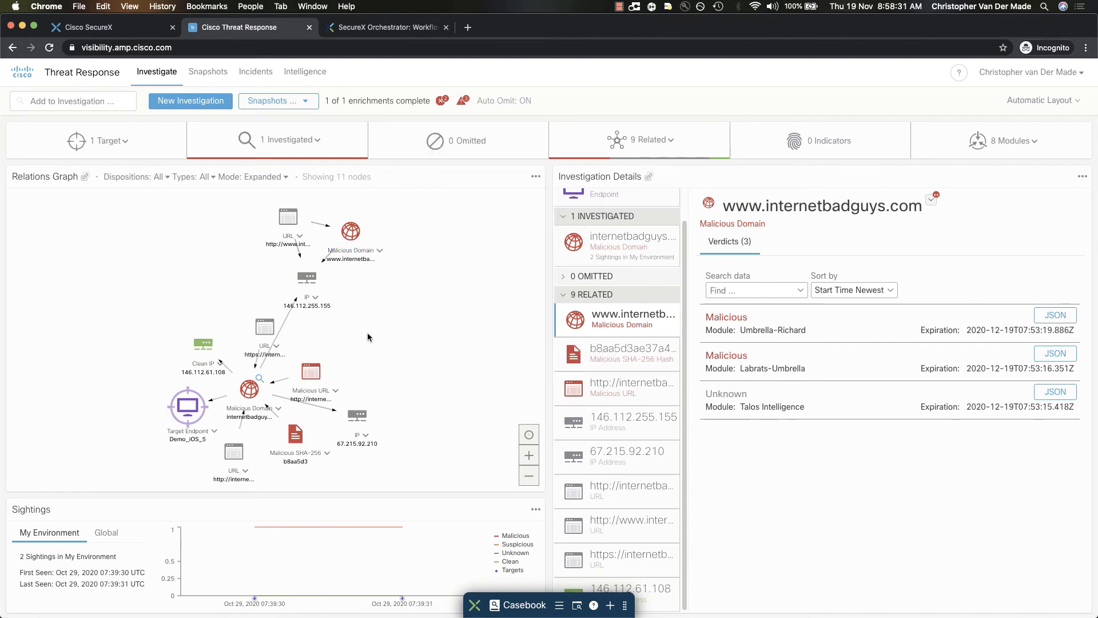
Back in SecureX Orchestrator, assign the response category to the workflow in its properties
click(361, 27)
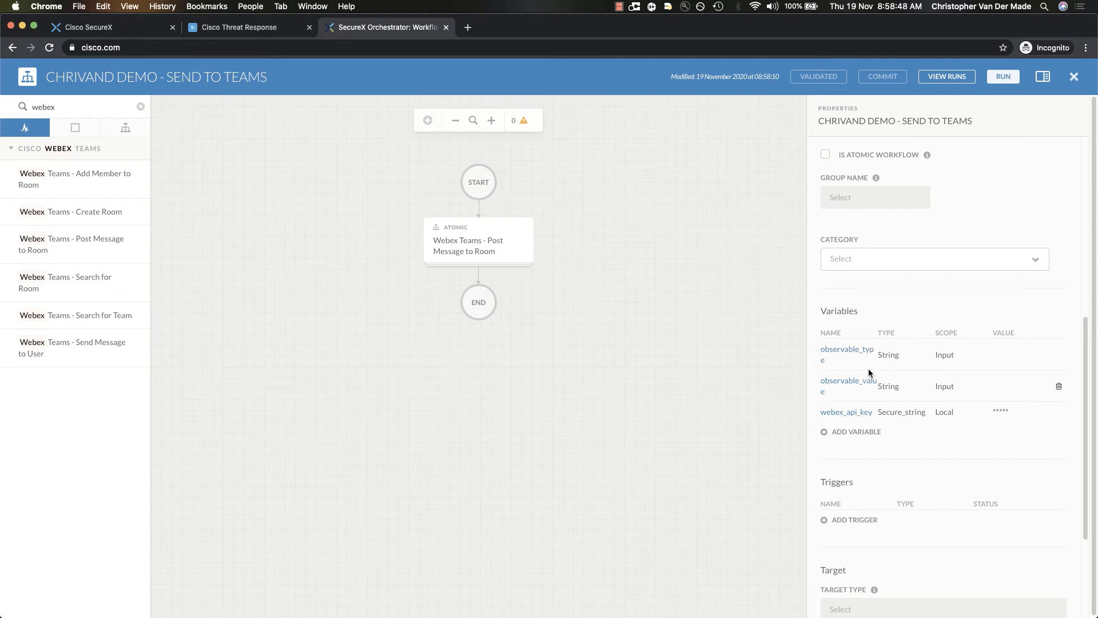
scroll(869, 372, down, 5)
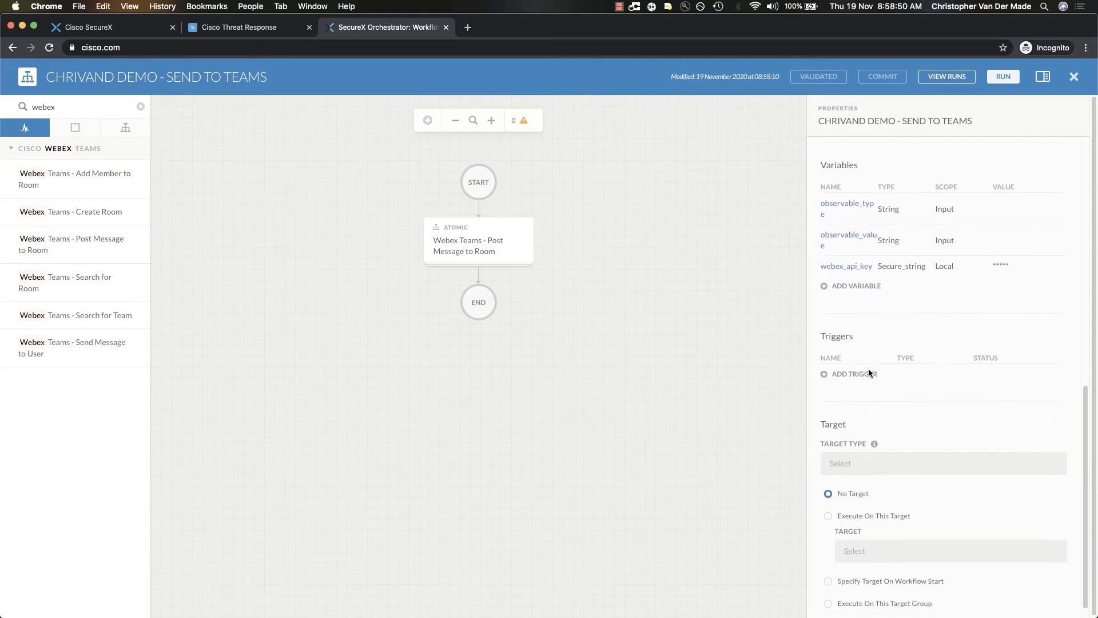
scroll(868, 373, up, 10)
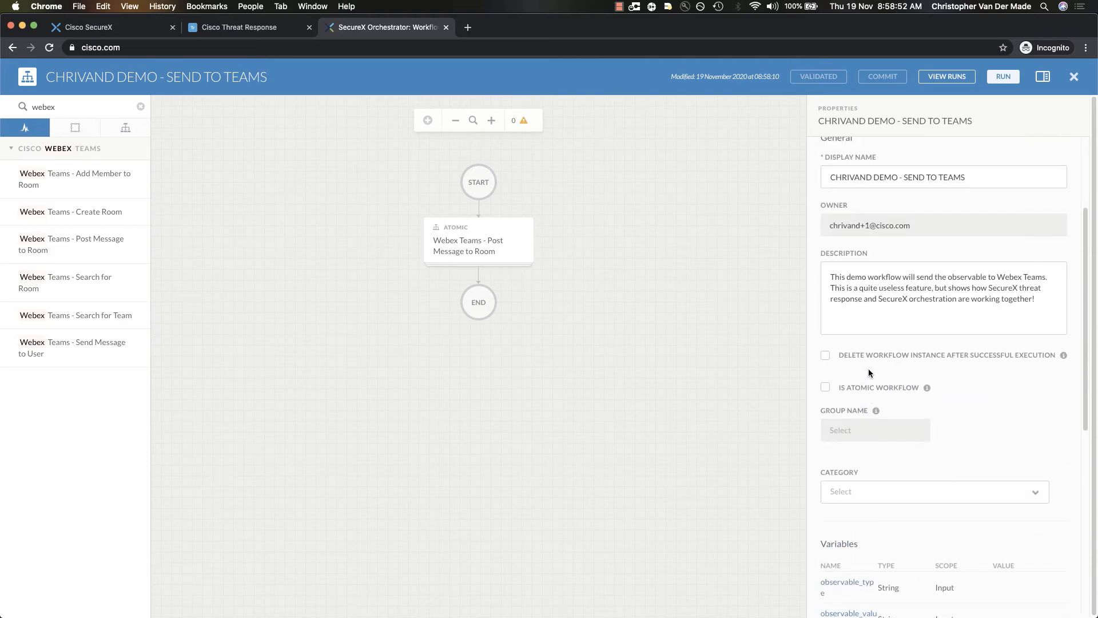
click(839, 493)
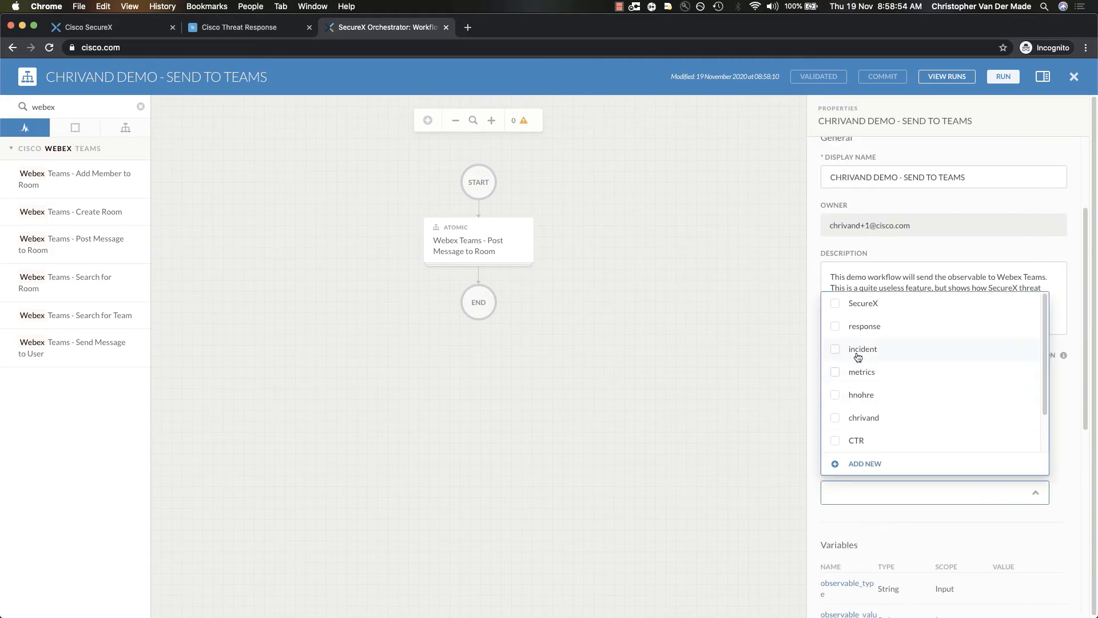
click(837, 327)
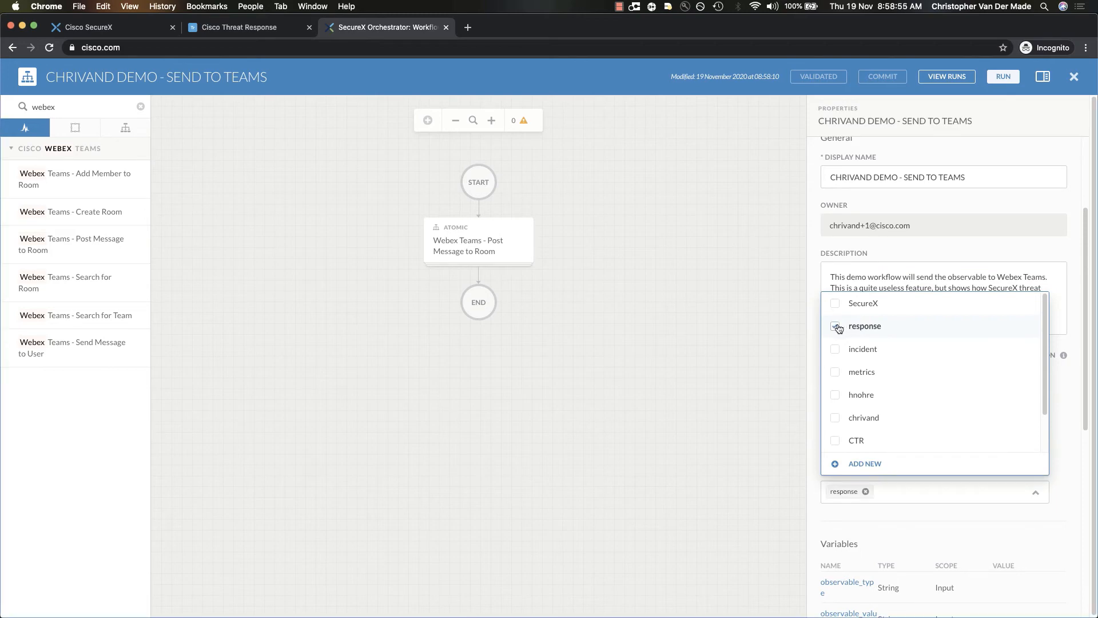
click(665, 392)
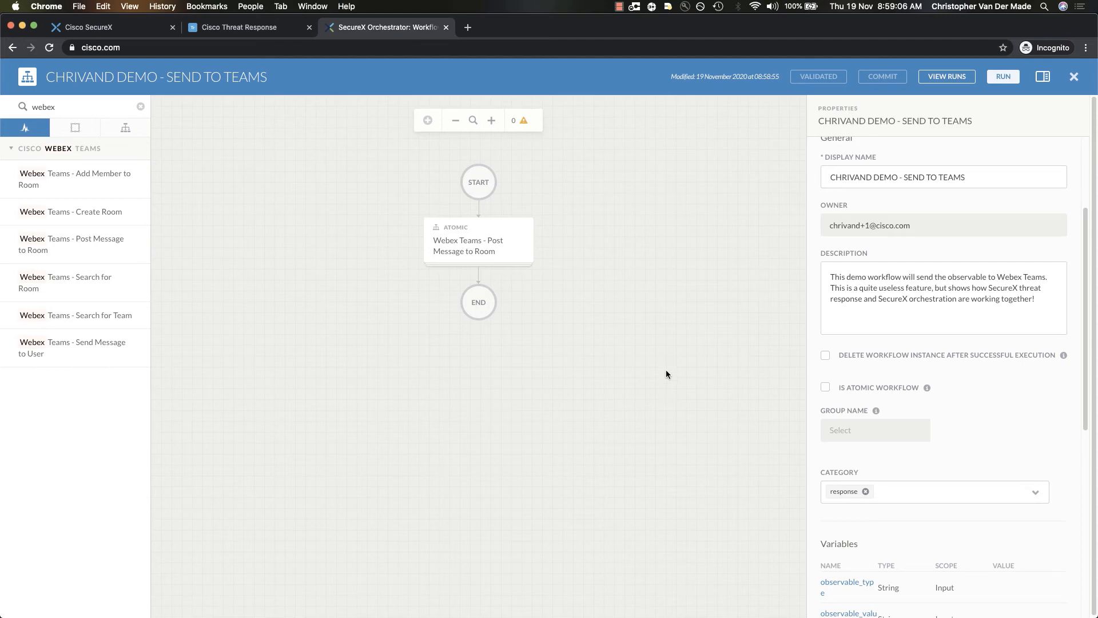
Review the workflow's description and display name in its general properties
click(846, 289)
key(super+a)
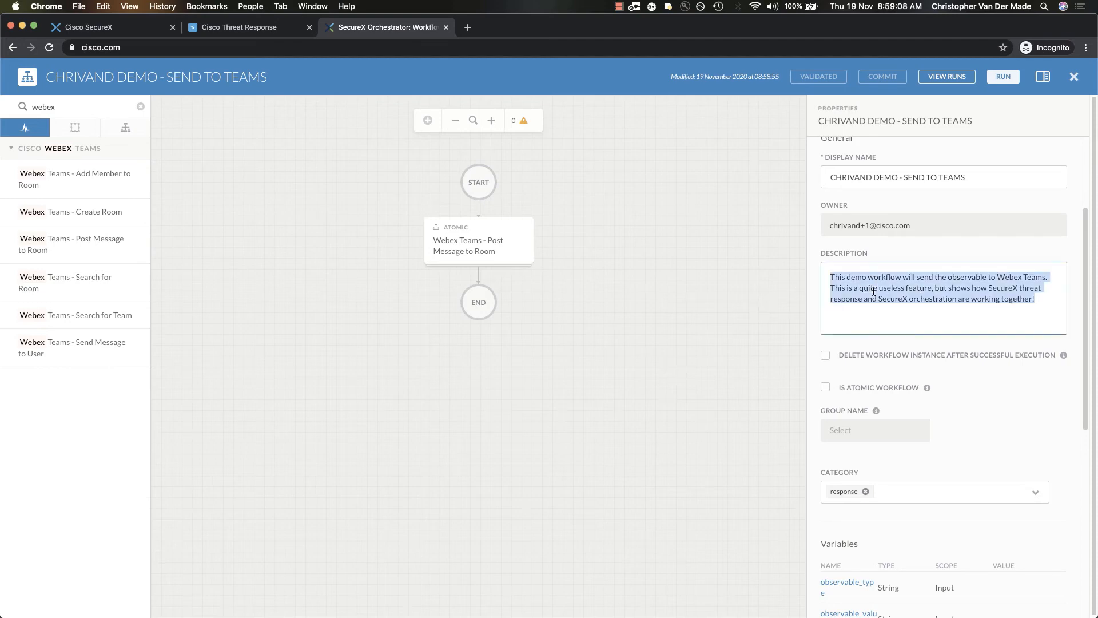
click(863, 181)
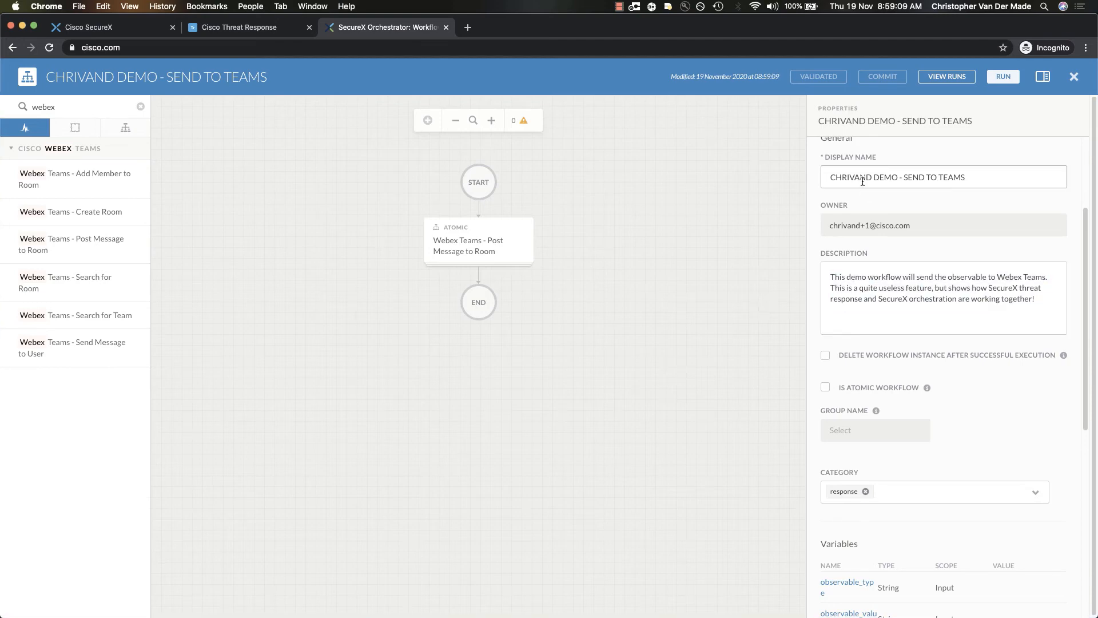
triple_click(862, 181)
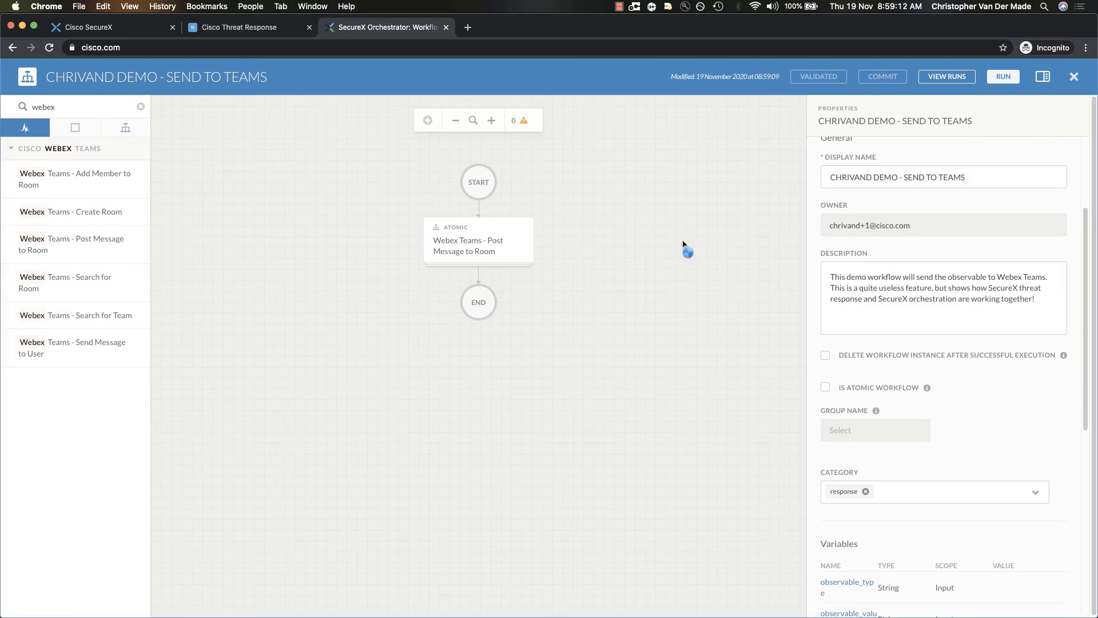
click(248, 29)
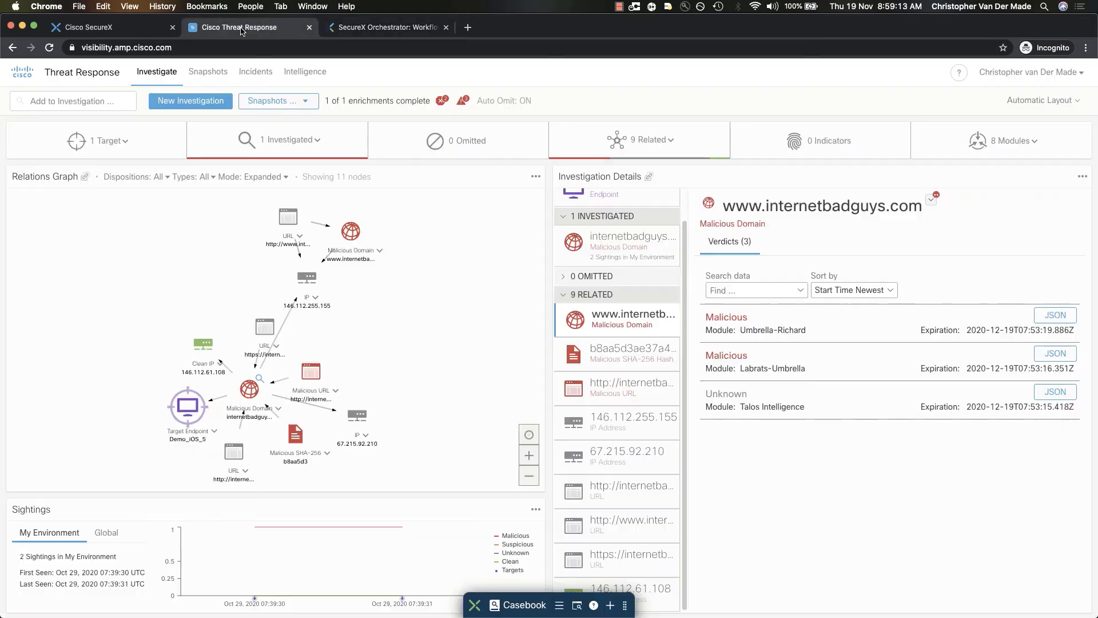
click(380, 250)
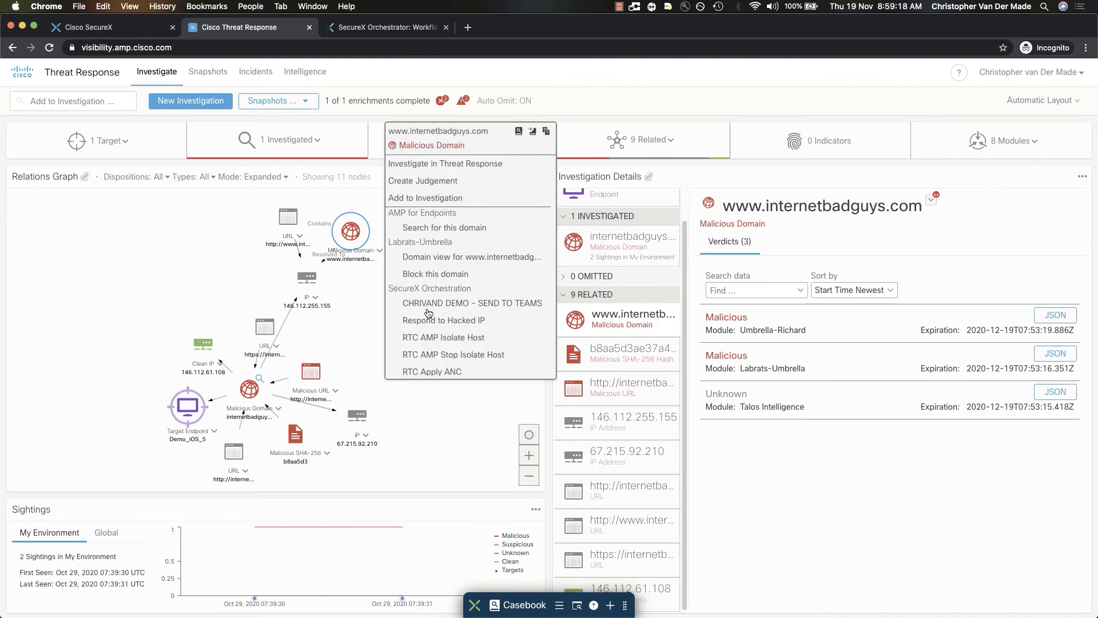
mouse_move(430, 305)
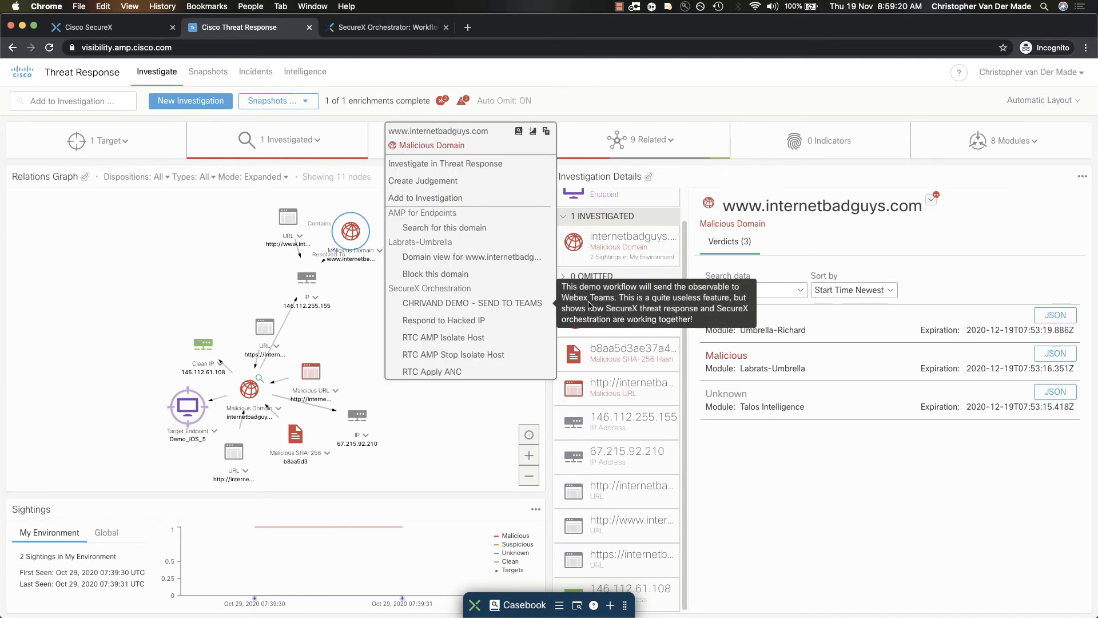
click(516, 306)
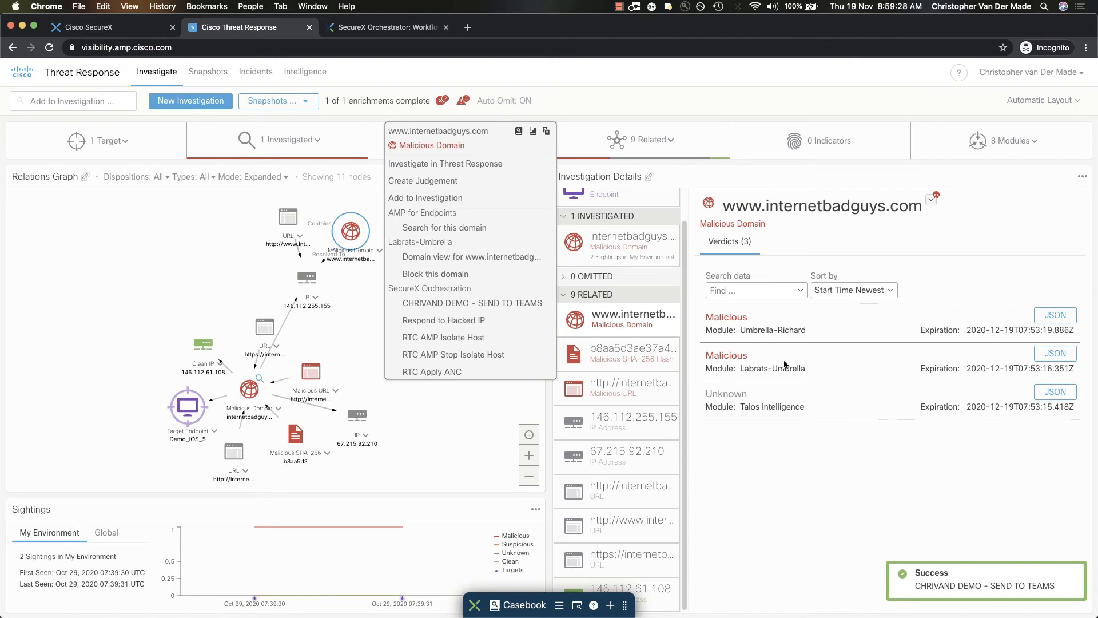
Switch to Webex Teams and check the demo room's newest message, comparing its timestamp with the system clock
key(super+Tab)
key(super+Tab)
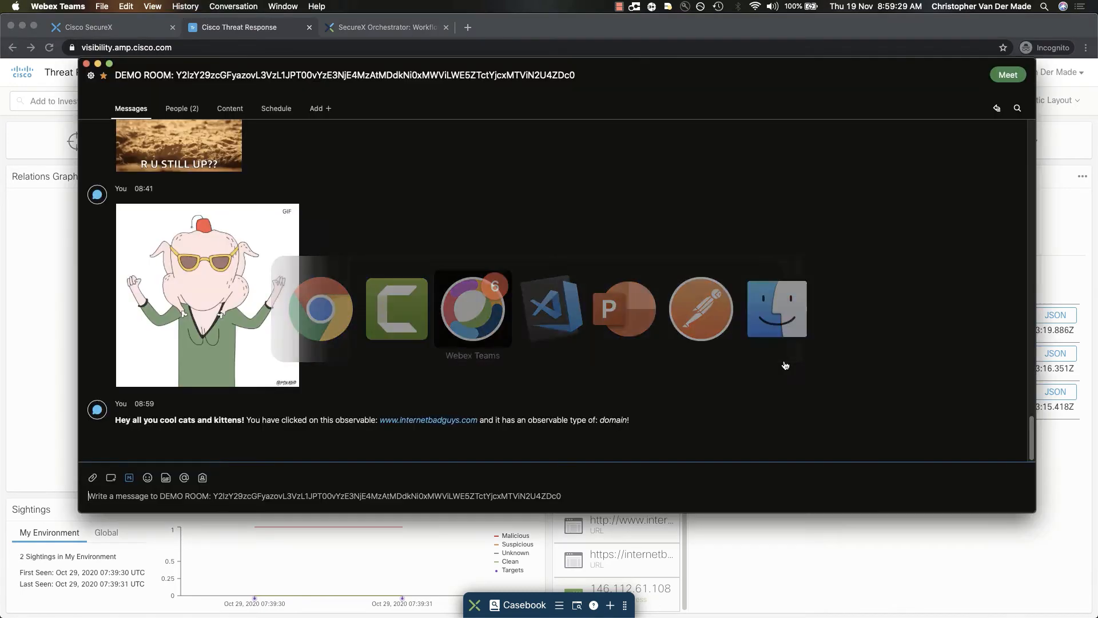
triple_click(136, 422)
click(203, 437)
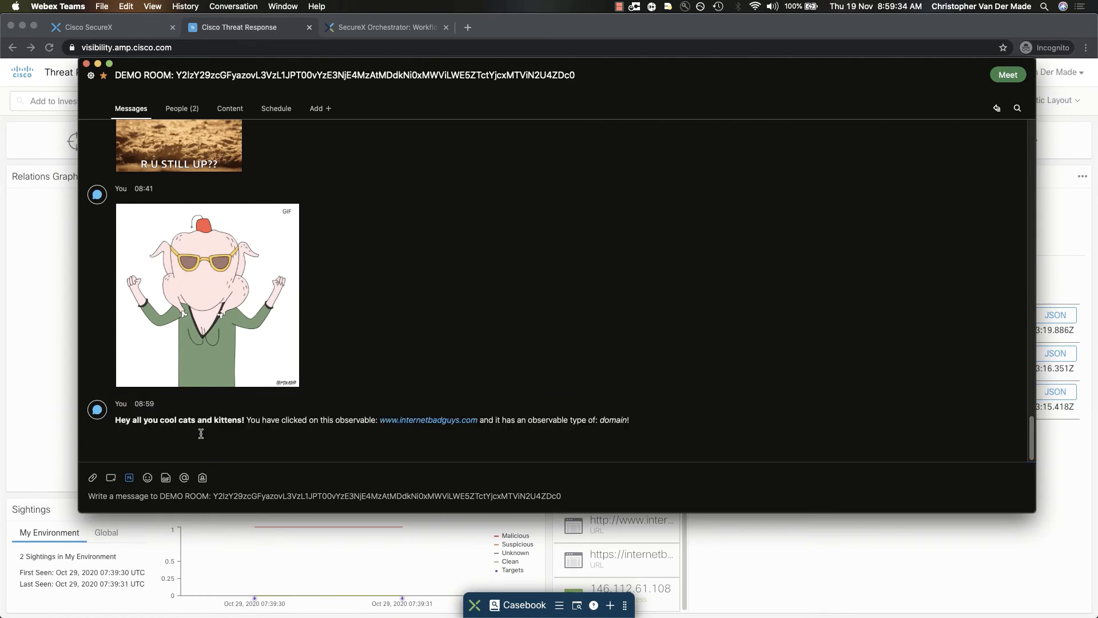
double_click(141, 404)
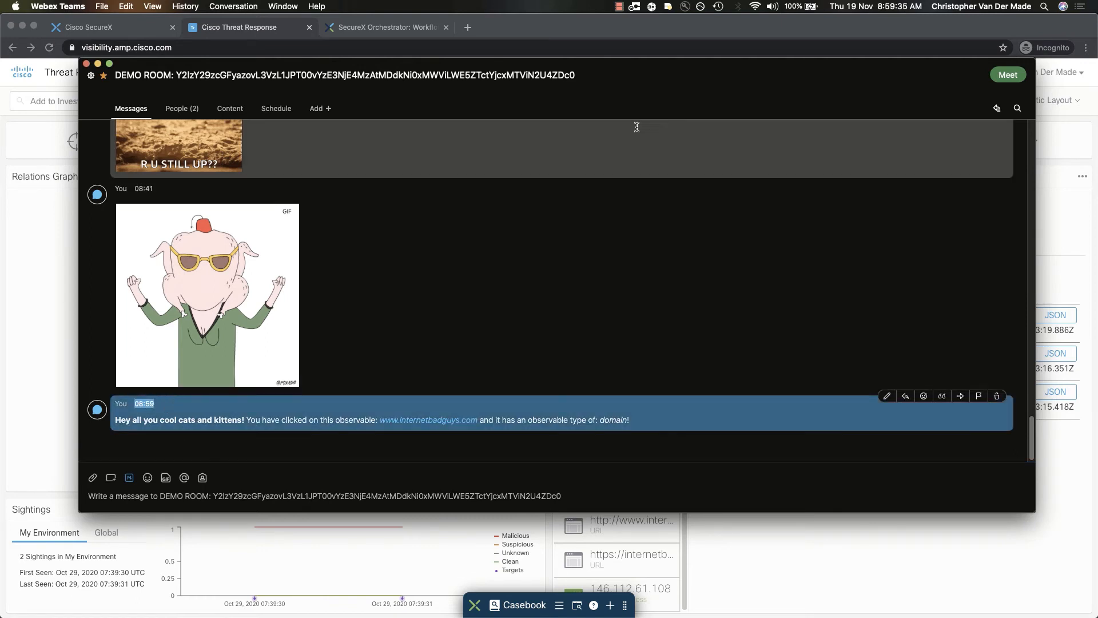
click(897, 8)
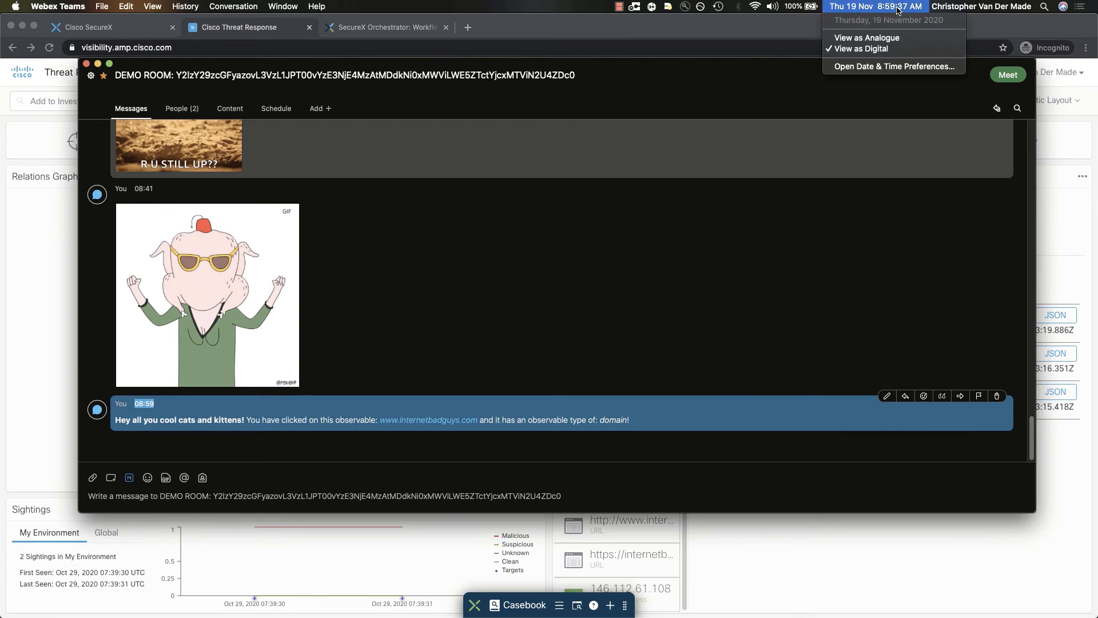
click(896, 8)
click(535, 415)
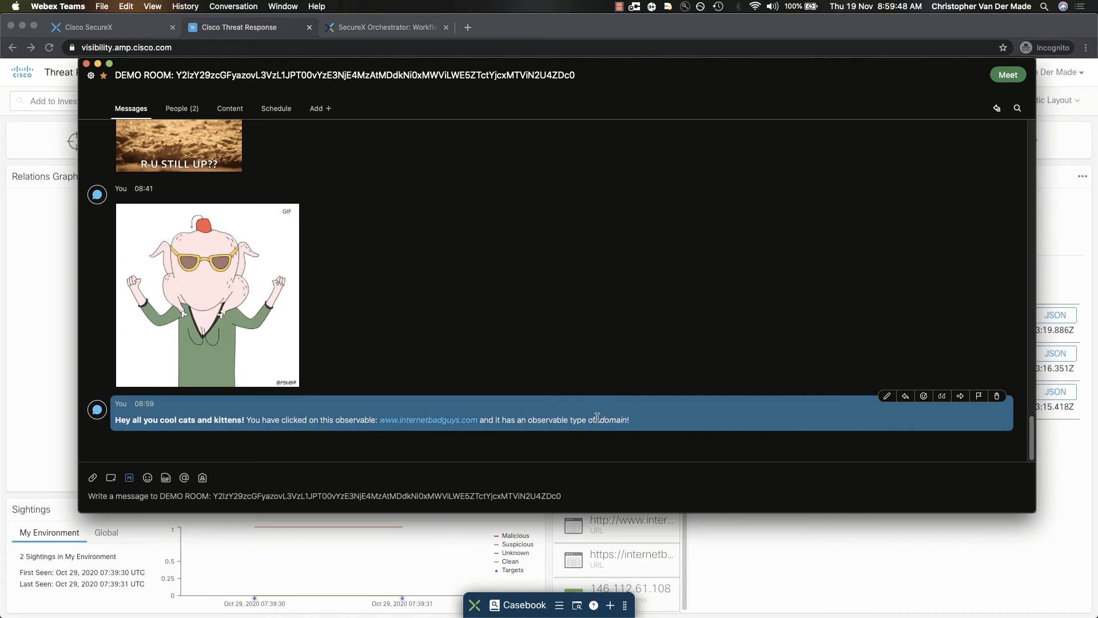
Return to Threat Response, run the SEND TO TEAMS demo workflow on IP 146.112.255.155, and check the message in Webex Teams
key(super+Tab)
click(355, 325)
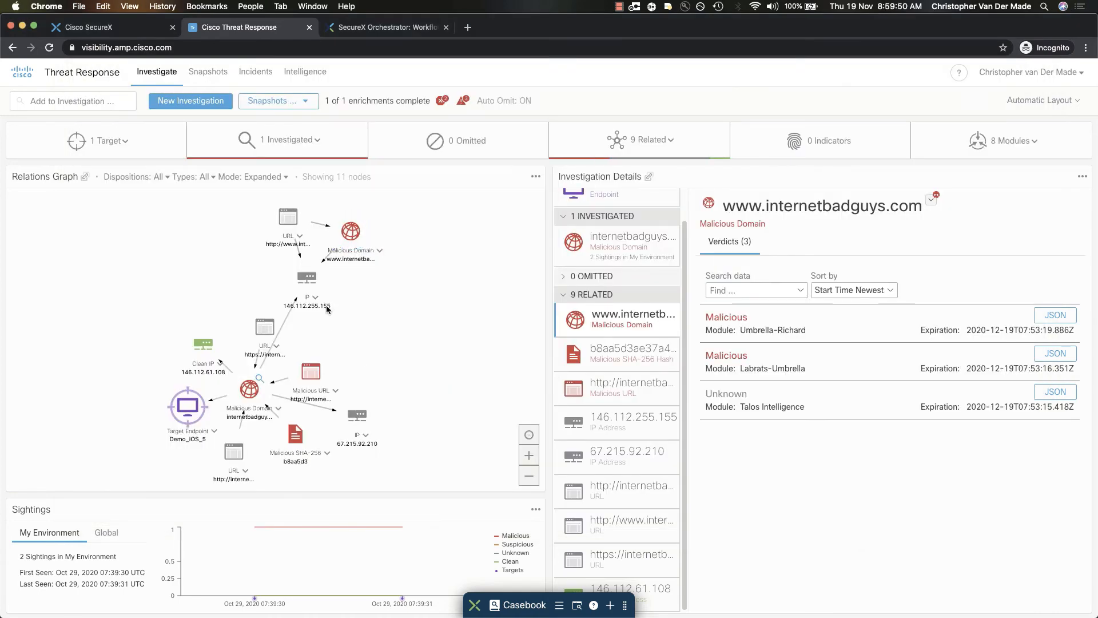
click(313, 298)
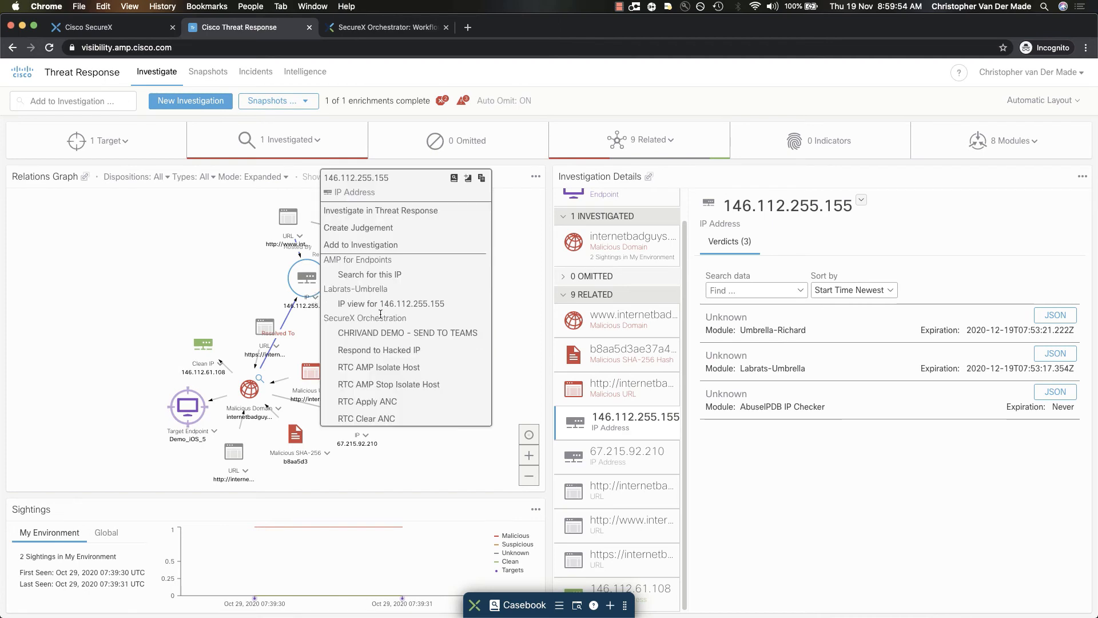
click(374, 334)
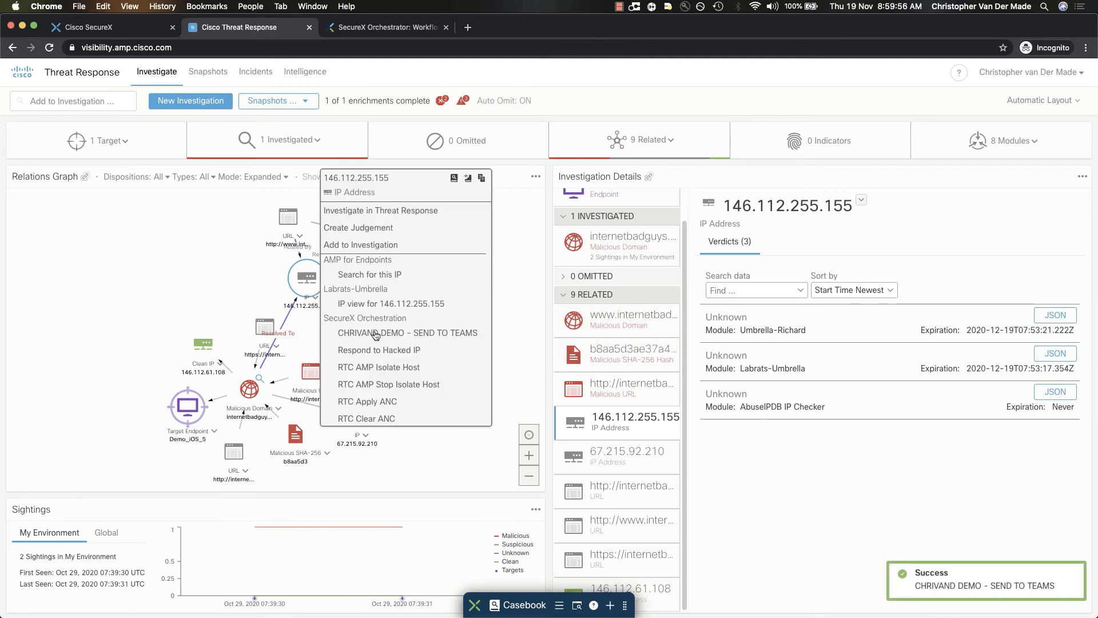
key(super+Tab)
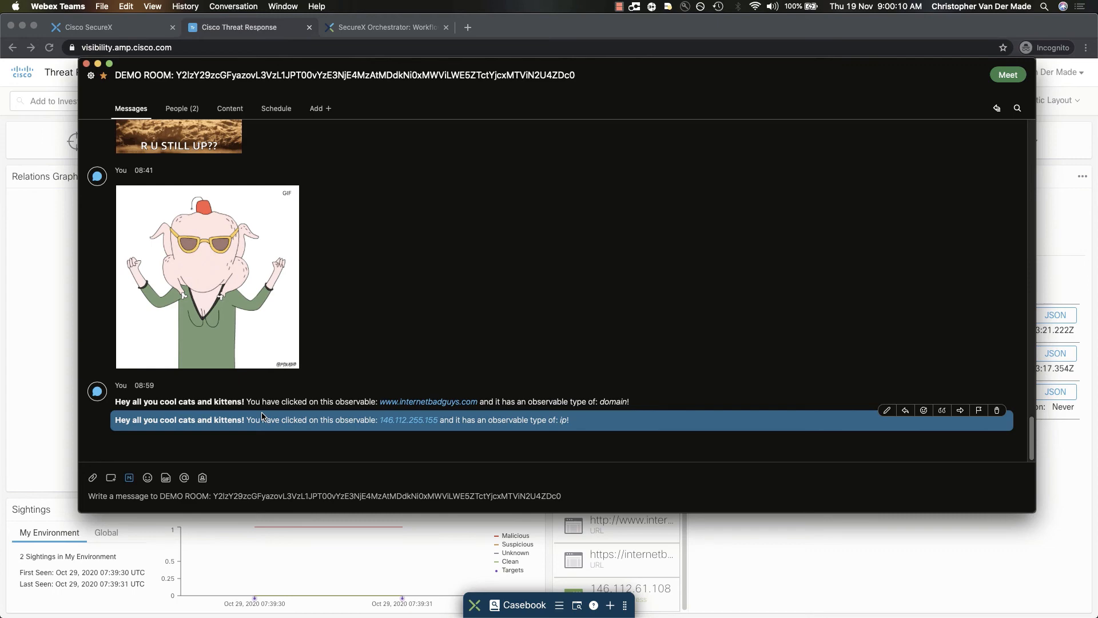
key(super+Tab)
click(142, 256)
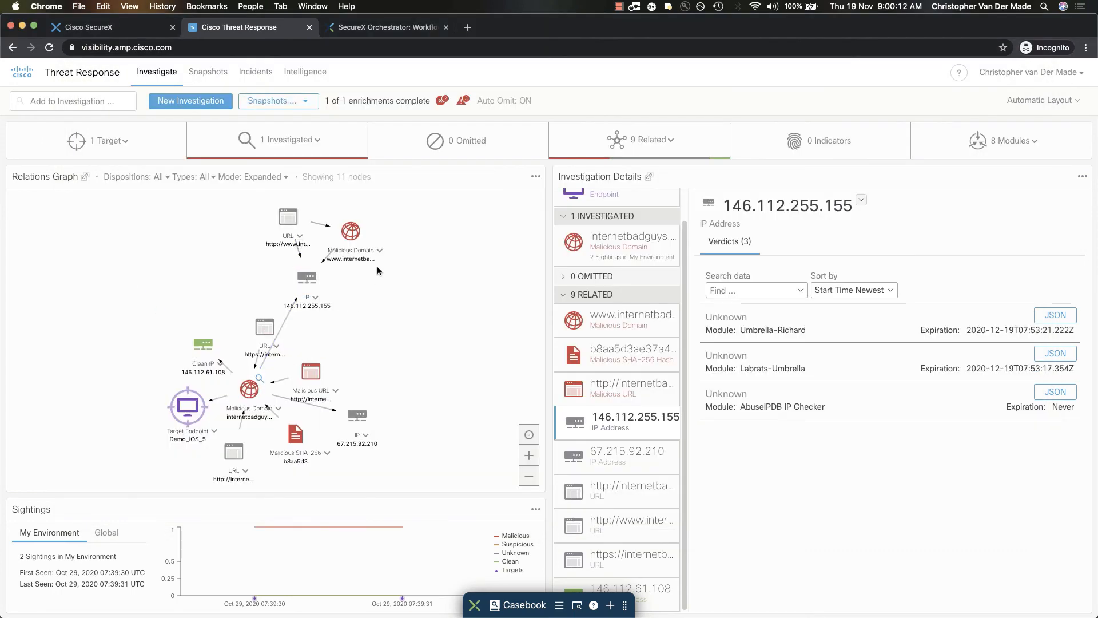
click(380, 250)
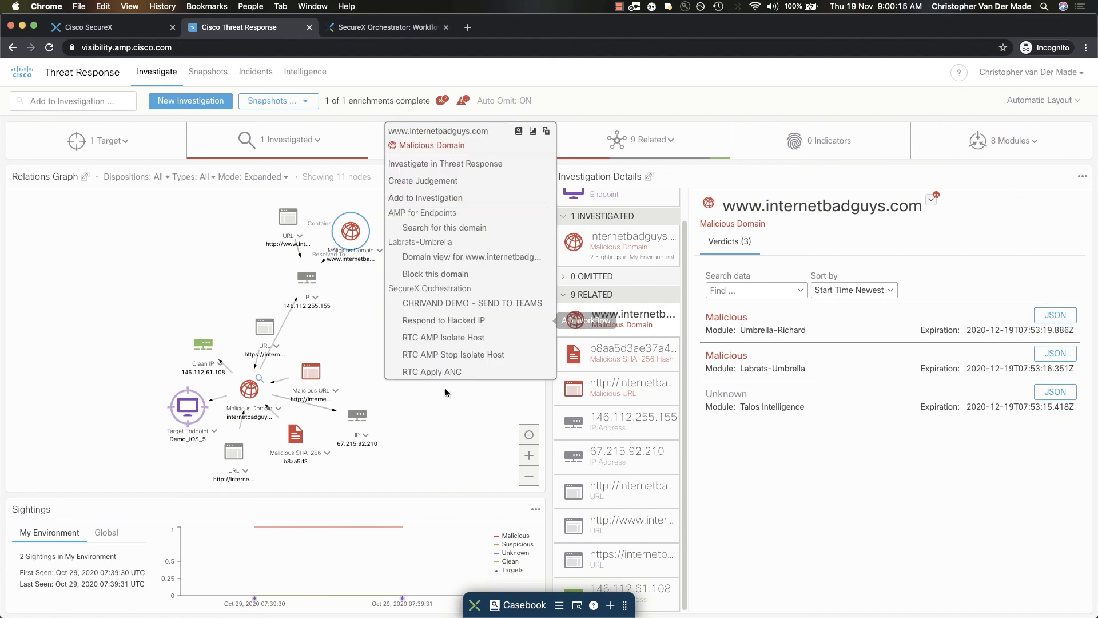
click(363, 334)
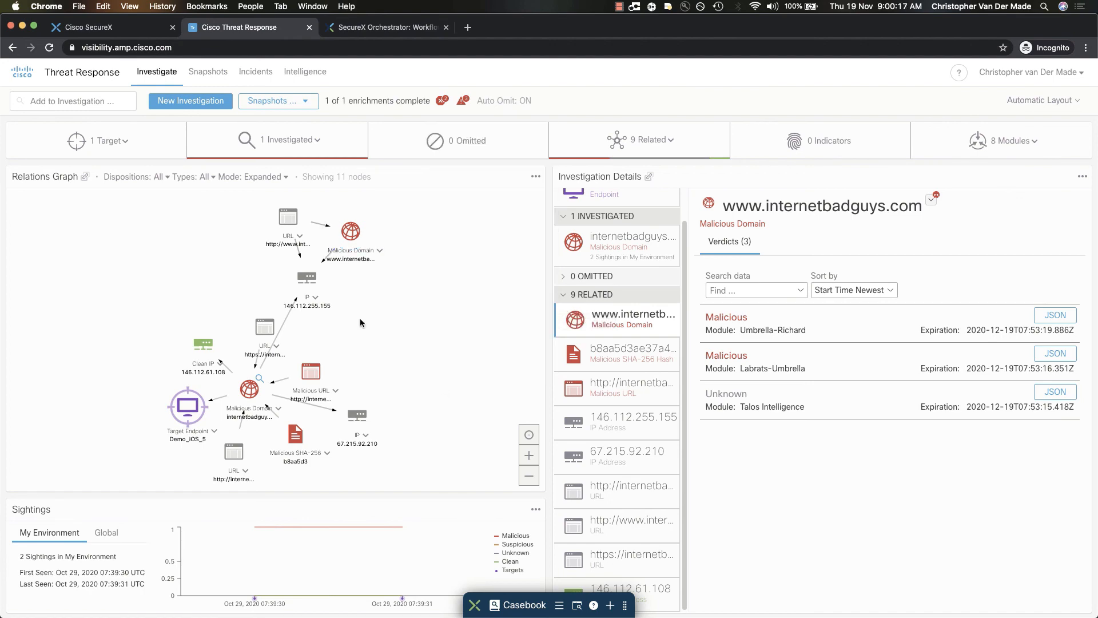
Switch to SecureX Orchestrator, then recheck the personal access token's lifetime on the Webex developer site and return to the workflow
click(388, 28)
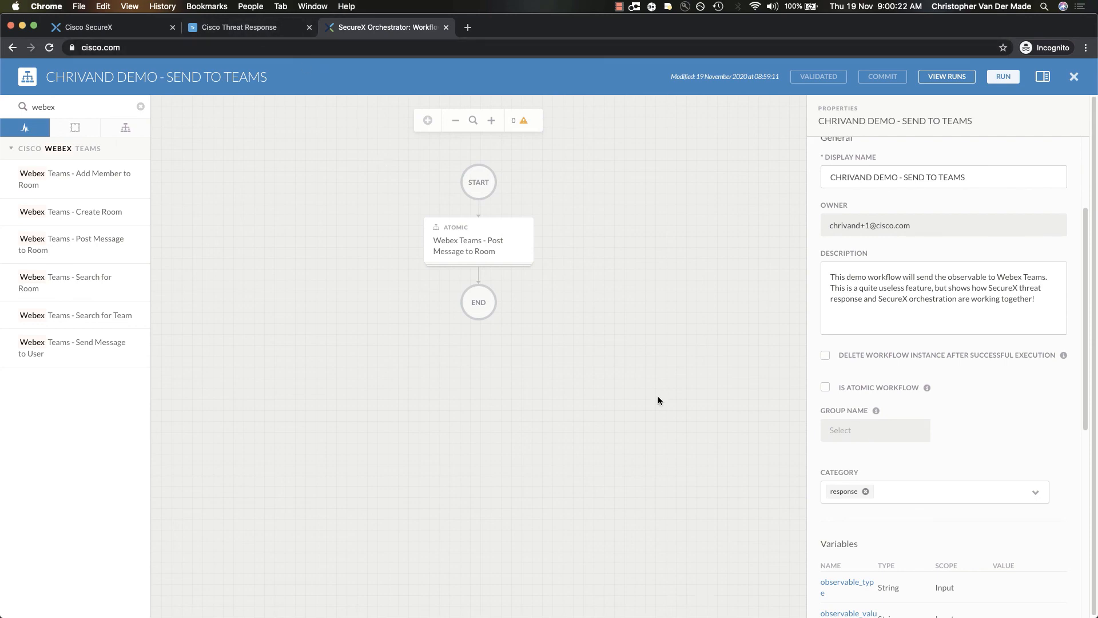
key(super+grave)
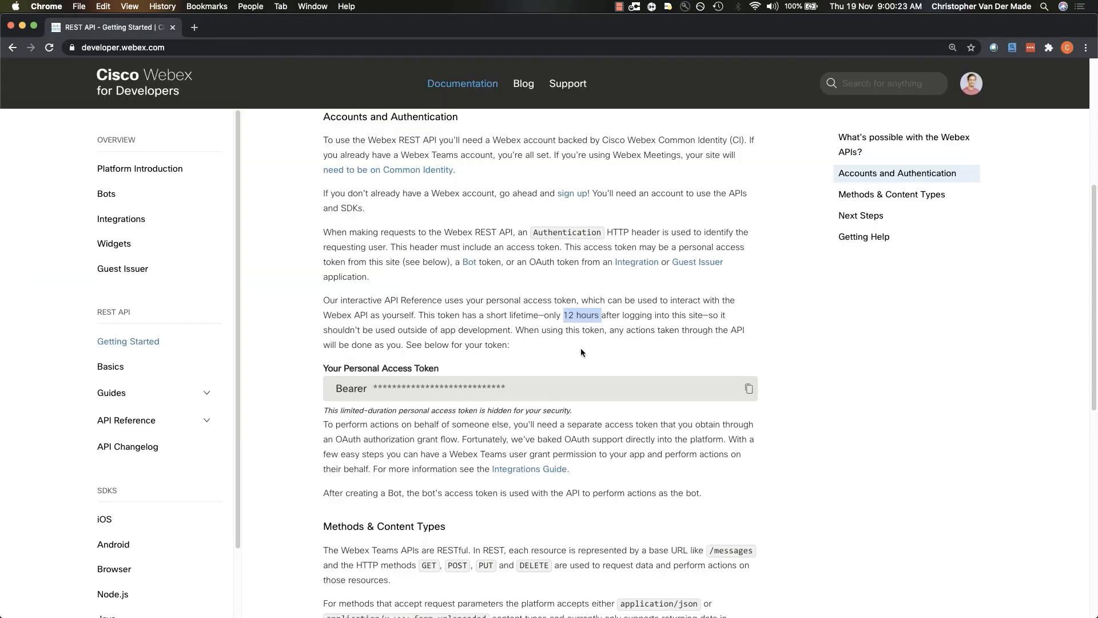
click(471, 308)
key(super+grave)
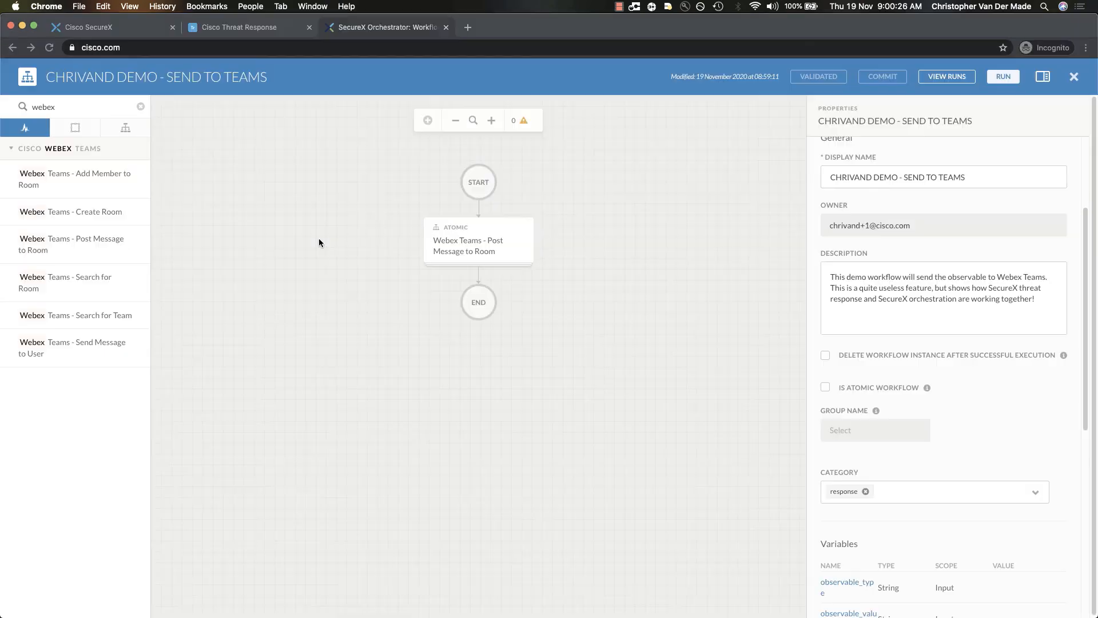